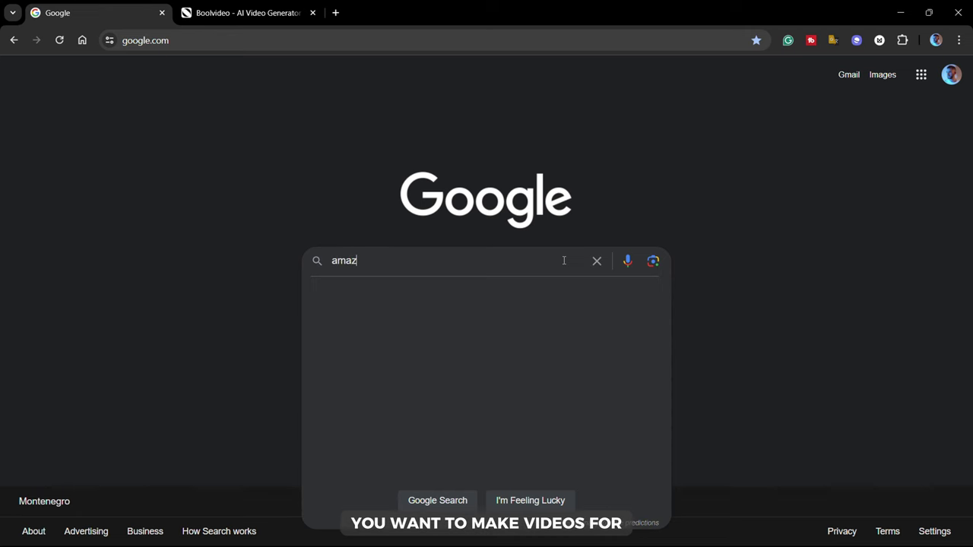
- Search Amazon for 'galaxy watch 6 classic' and open the silver 43mm listing
{"action": "type", "text": "on.com"}
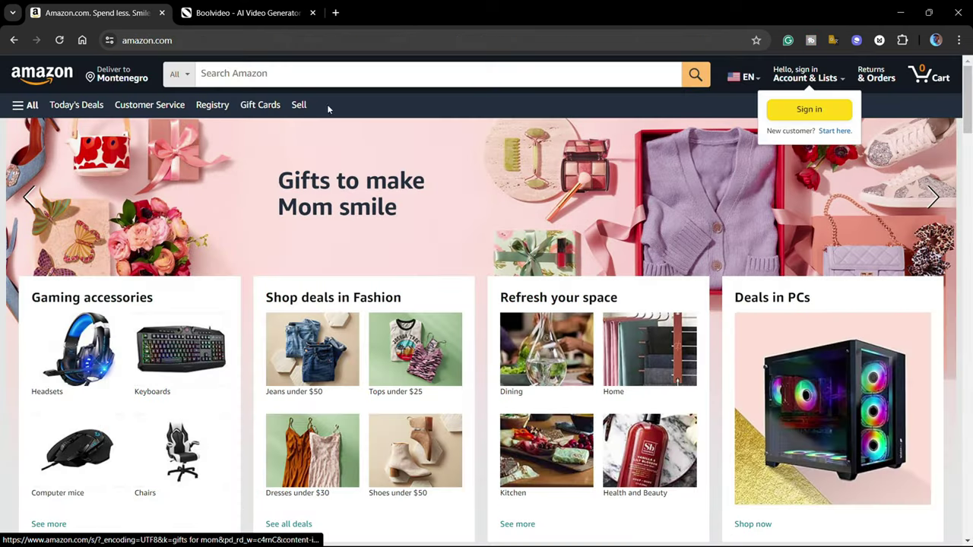
{"action": "left_click", "coordinate": [329, 76]}
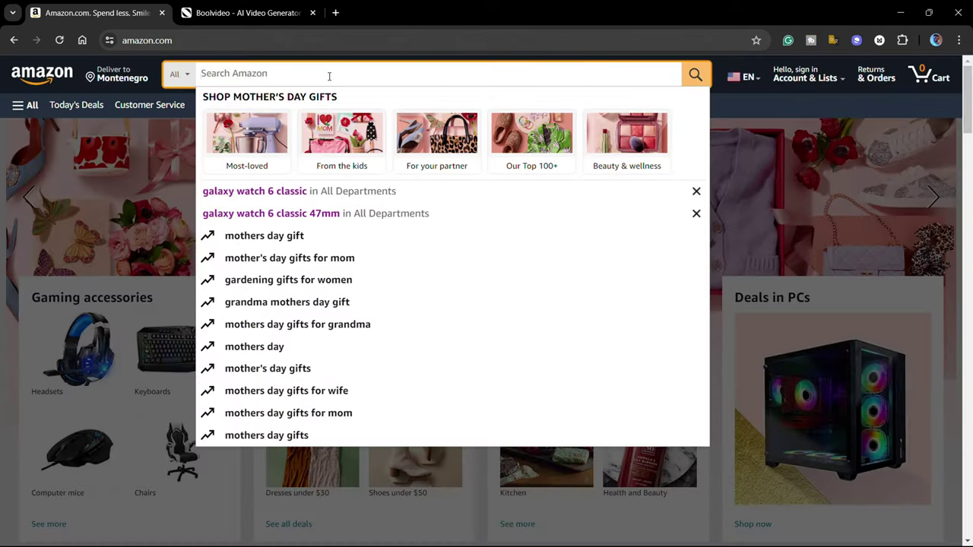
{"action": "type", "text": "galaxy watch 6 classic"}
{"action": "key", "text": "Return"}
{"action": "scroll", "coordinate": [413, 295], "scroll_direction": "down", "scroll_amount": 5}
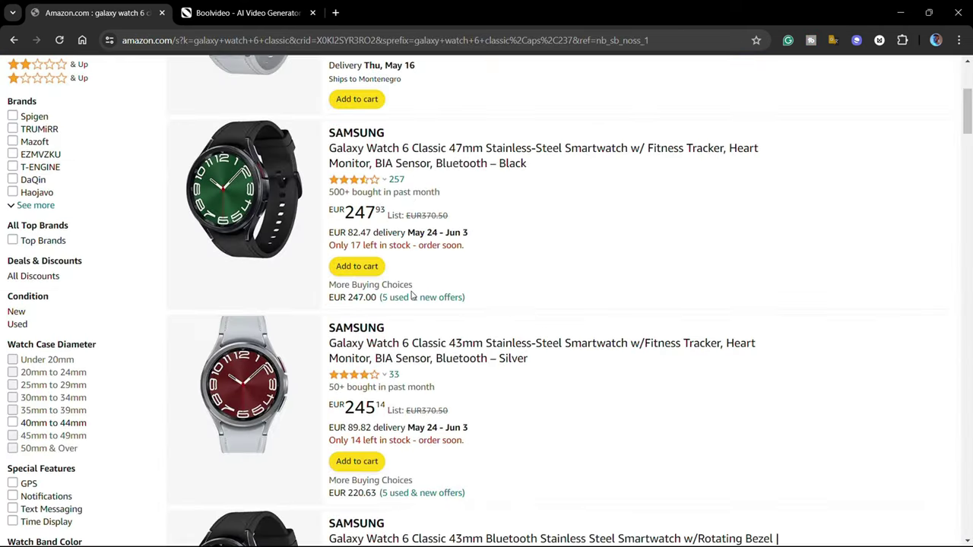
{"action": "left_click", "coordinate": [223, 204]}
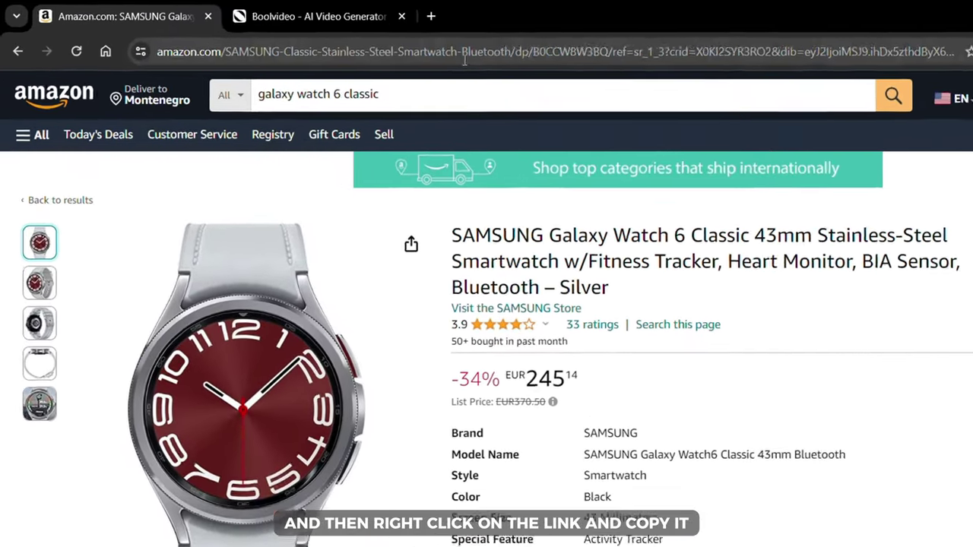
- Copy the product page's URL from the address bar
{"action": "left_click", "coordinate": [362, 40]}
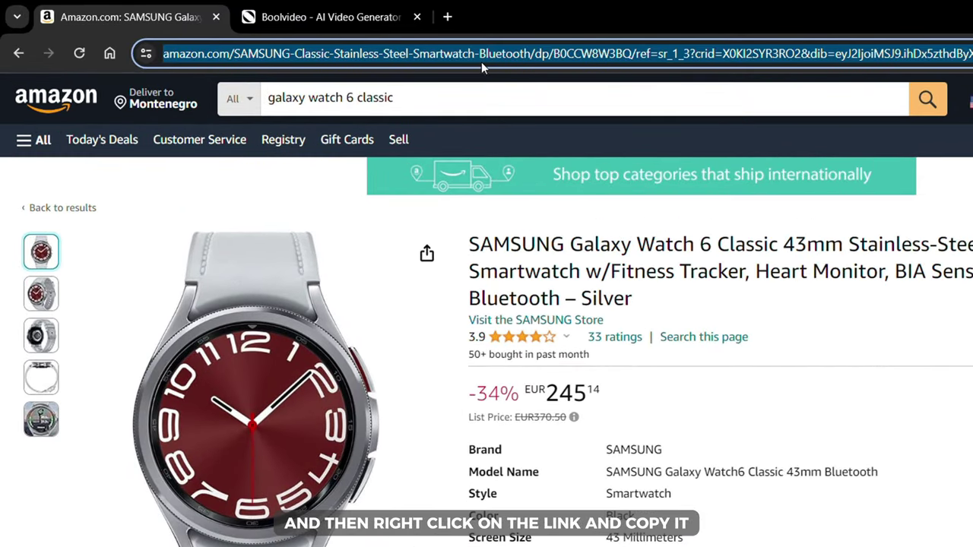
{"action": "right_click", "coordinate": [481, 61]}
{"action": "left_click", "coordinate": [526, 211]}
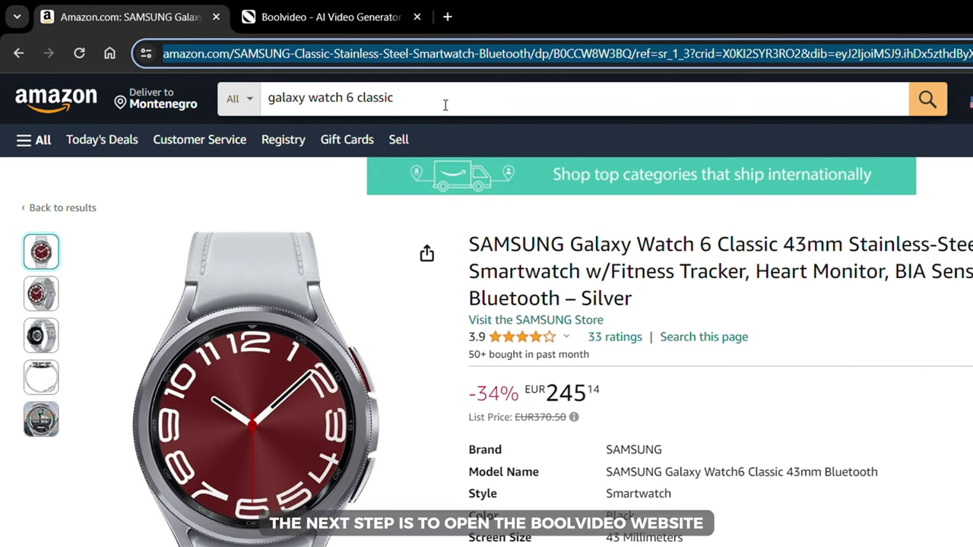
- In Boolvideo, open the Product to video tool
{"action": "left_click", "coordinate": [365, 24]}
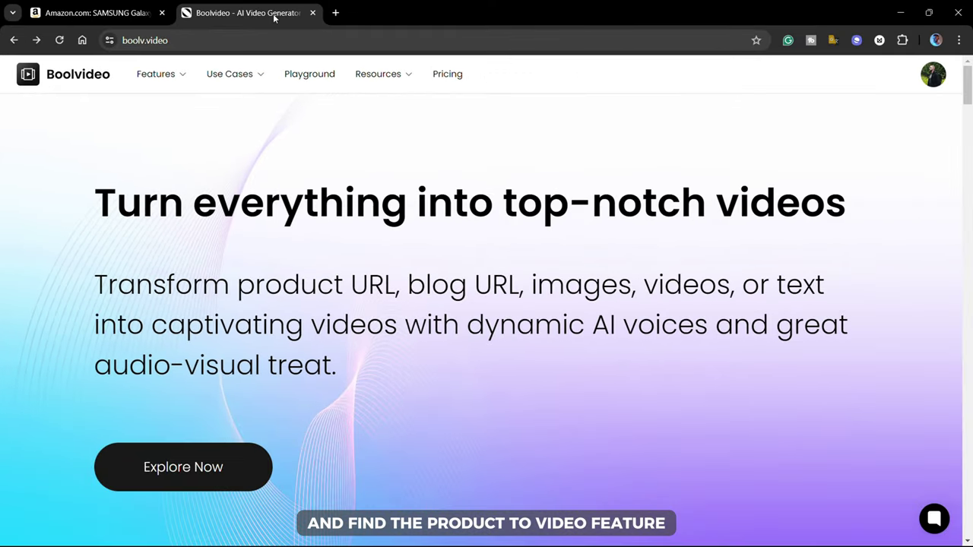
{"action": "scroll", "coordinate": [421, 243], "scroll_direction": "down", "scroll_amount": 10}
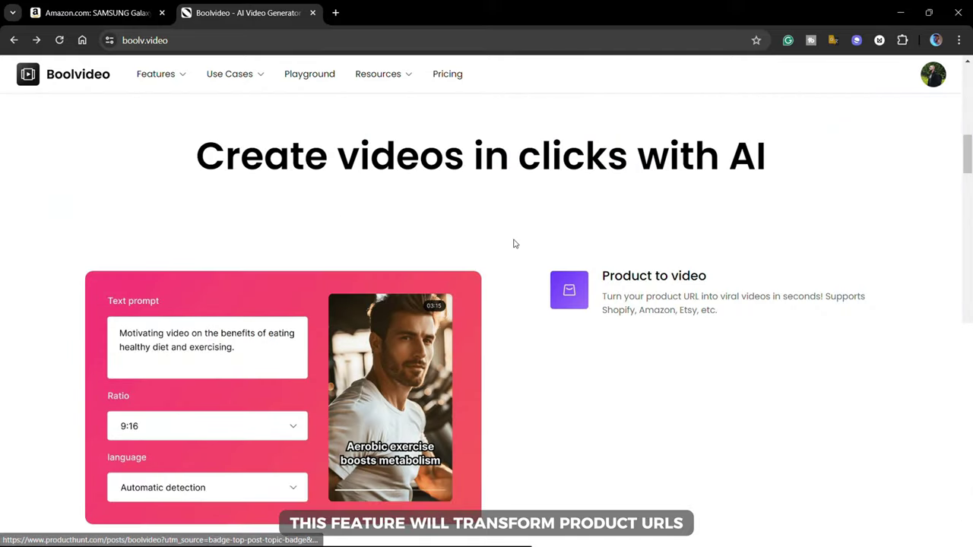
{"action": "scroll", "coordinate": [514, 243], "scroll_direction": "down", "scroll_amount": 1}
{"action": "left_click", "coordinate": [607, 222]}
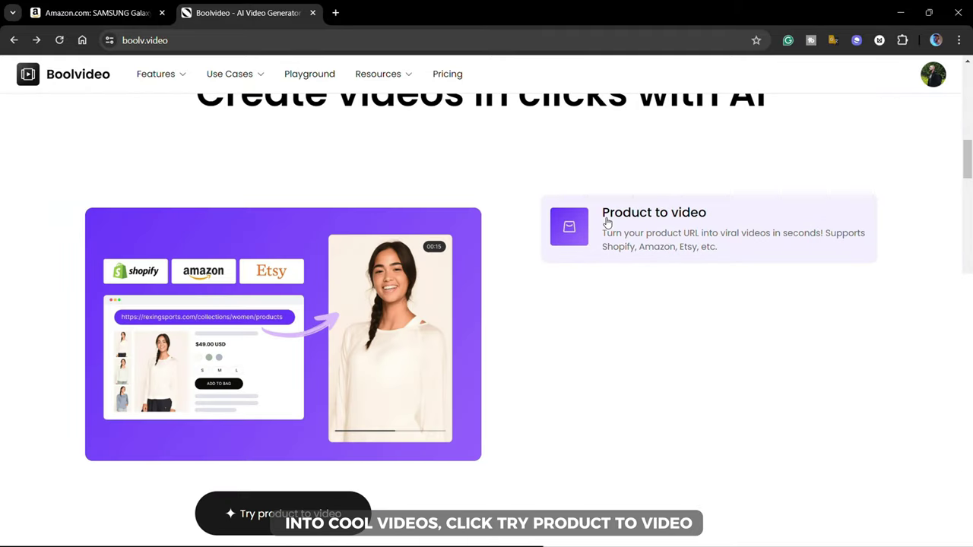
{"action": "left_click", "coordinate": [341, 510]}
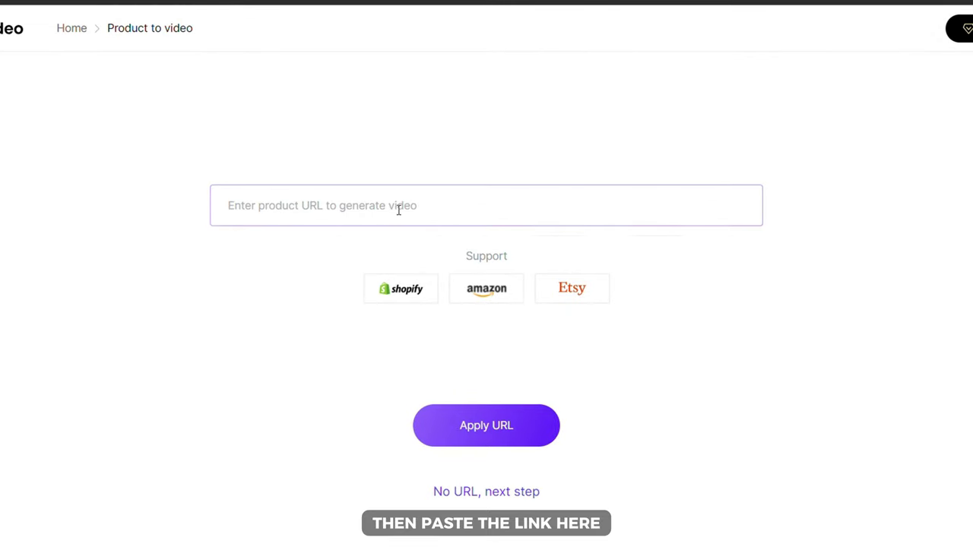
- Paste the copied Amazon watch link into the product URL field
{"action": "left_click", "coordinate": [399, 210]}
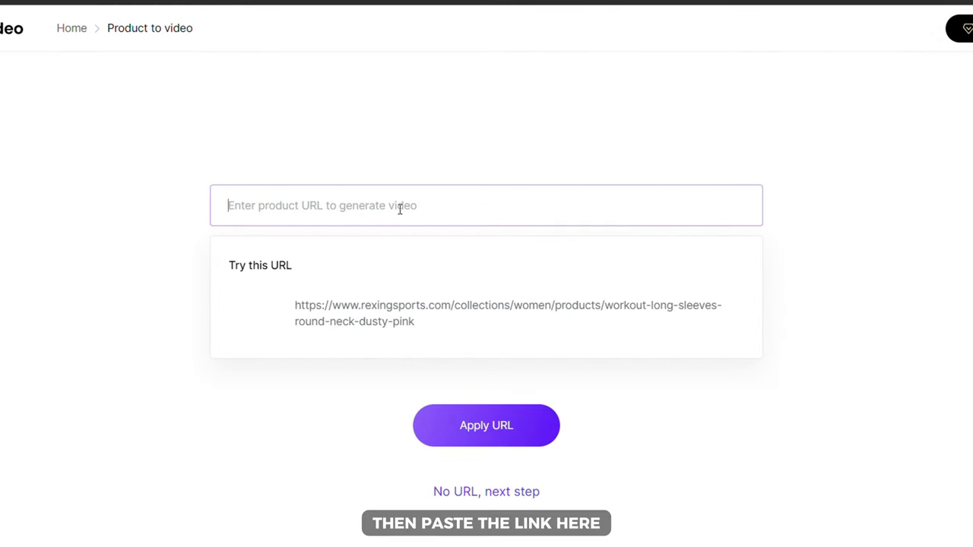
{"action": "right_click", "coordinate": [401, 214]}
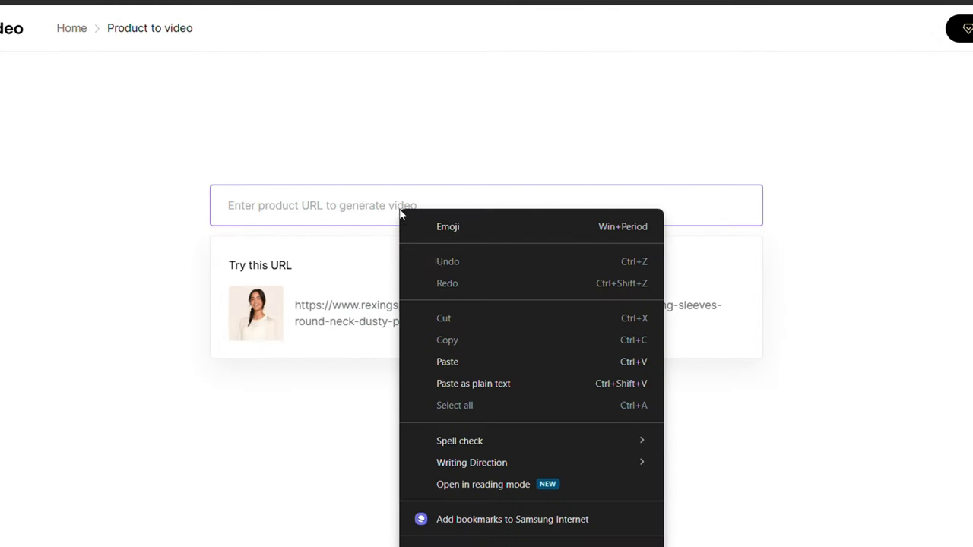
{"action": "left_click", "coordinate": [467, 362]}
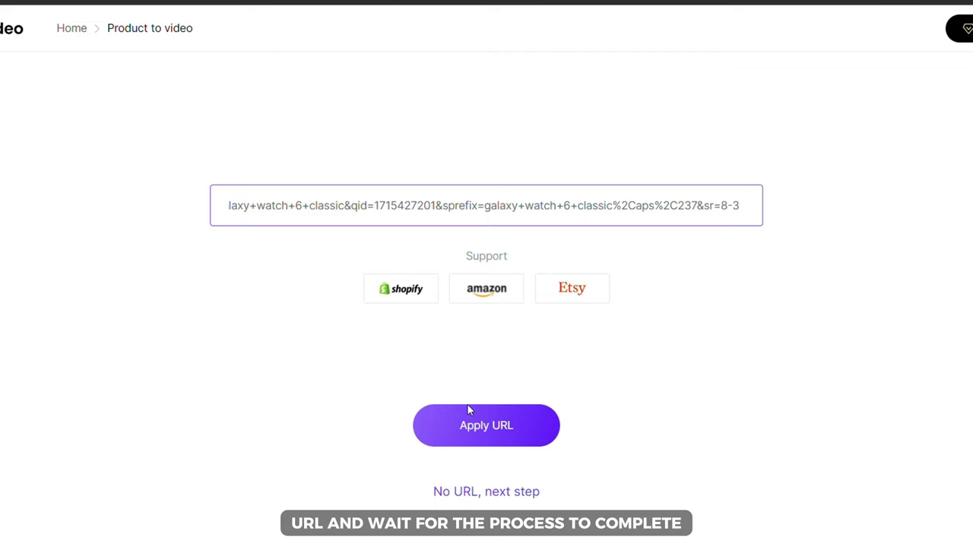
- Apply the URL to import the product info and delete two unwanted photos
{"action": "left_click", "coordinate": [467, 438]}
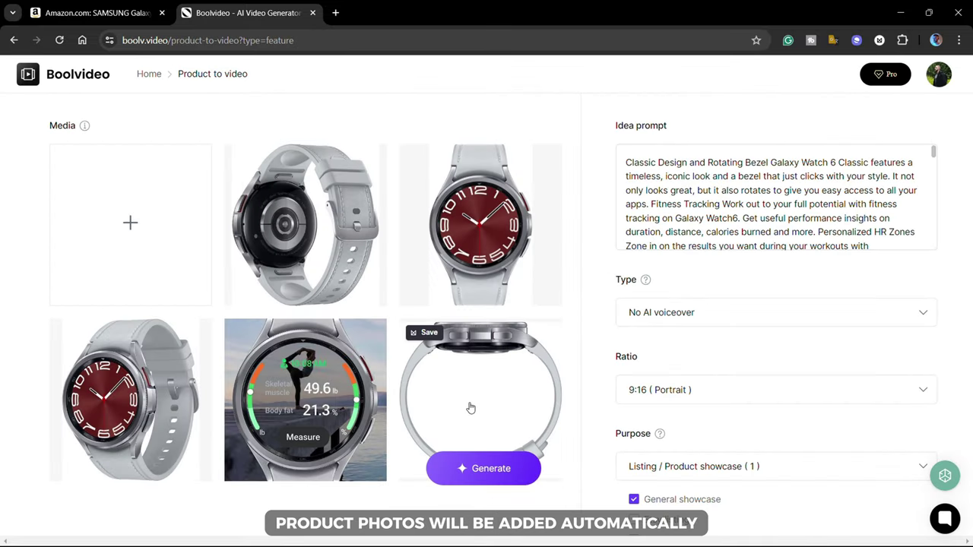
{"action": "scroll", "coordinate": [469, 408], "scroll_direction": "down", "scroll_amount": 3}
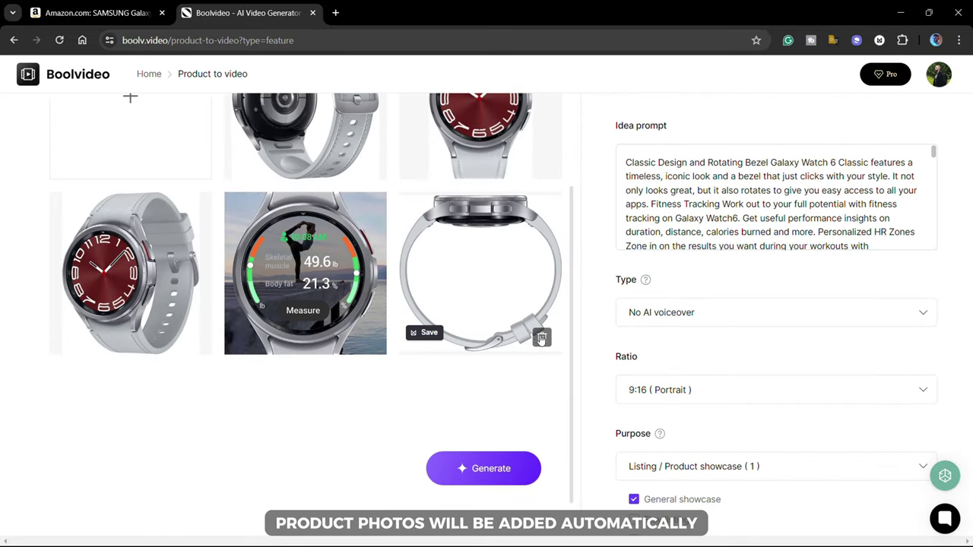
{"action": "left_click", "coordinate": [542, 339]}
{"action": "left_click", "coordinate": [374, 338]}
{"action": "scroll", "coordinate": [319, 336], "scroll_direction": "up", "scroll_amount": 3}
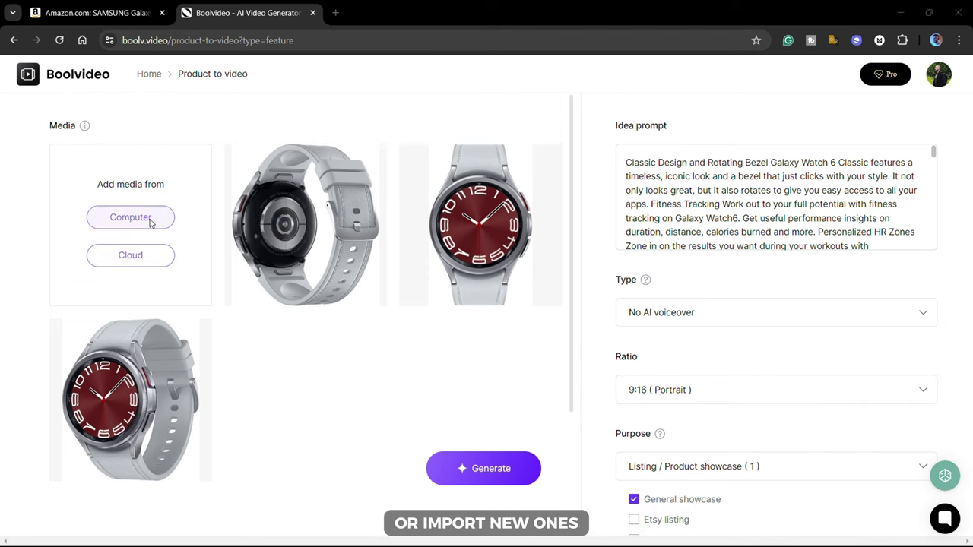
- Upload three watch photos from the Downloads folder to the media
{"action": "left_click", "coordinate": [151, 220]}
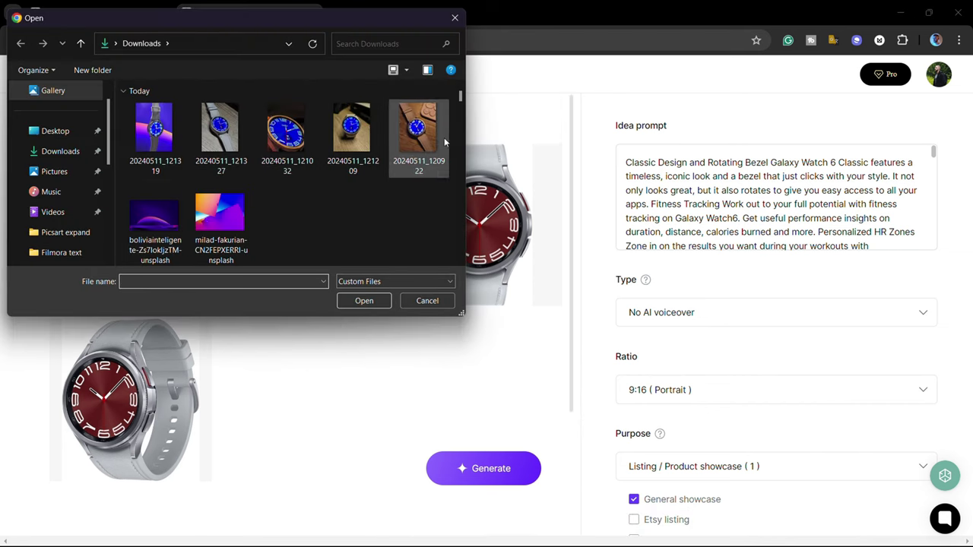
{"action": "left_click_drag", "start_coordinate": [445, 142], "coordinate": [290, 135]}
{"action": "left_click", "coordinate": [342, 301]}
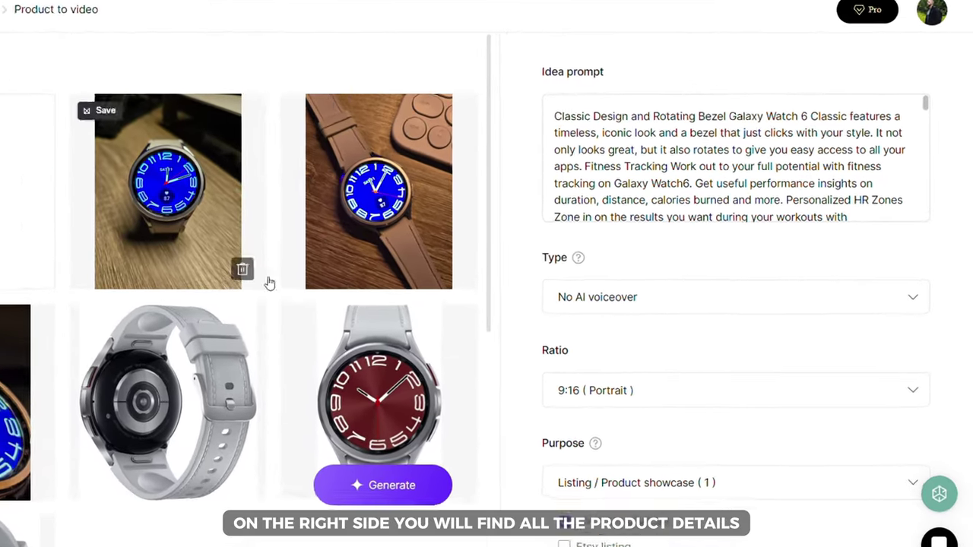
- Keep the video type set to No AI voiceover
{"action": "scroll", "coordinate": [714, 188], "scroll_direction": "down", "scroll_amount": 3}
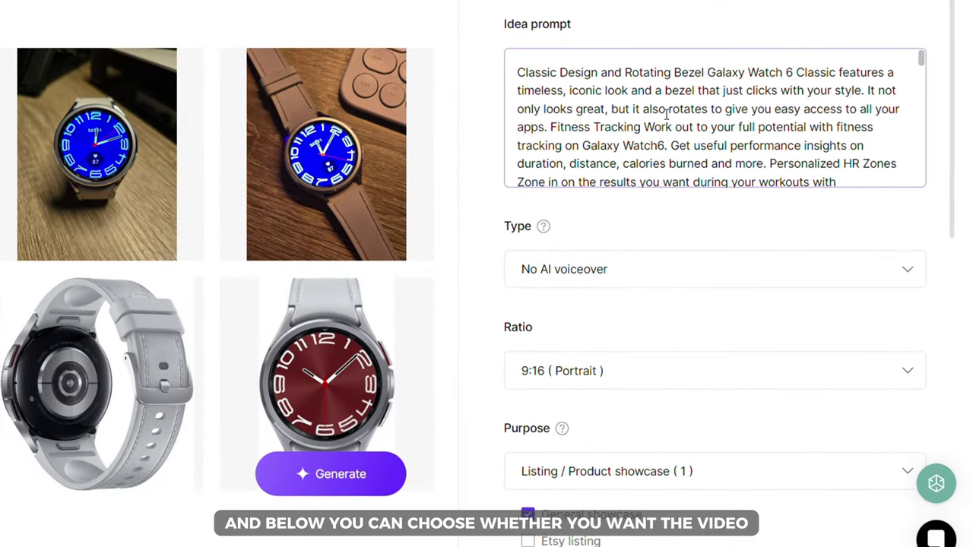
{"action": "scroll", "coordinate": [661, 90], "scroll_direction": "up", "scroll_amount": 3}
{"action": "scroll", "coordinate": [661, 90], "scroll_direction": "up", "scroll_amount": 1}
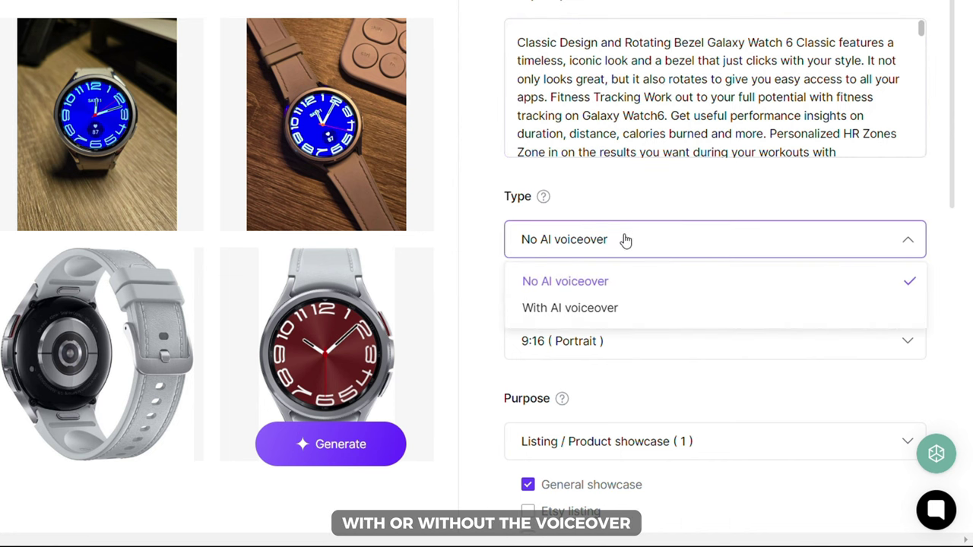
{"action": "left_click", "coordinate": [613, 308]}
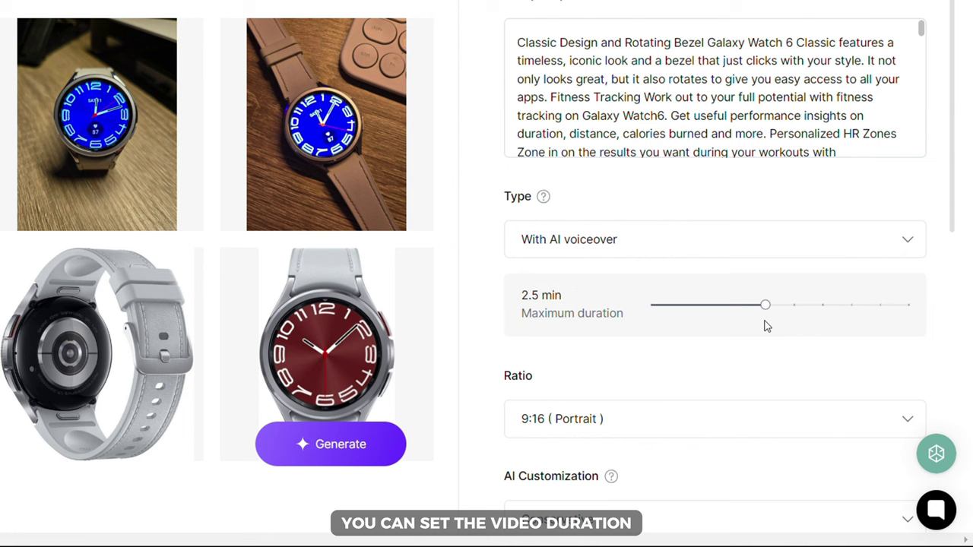
{"action": "left_click_drag", "start_coordinate": [765, 325], "coordinate": [794, 320]}
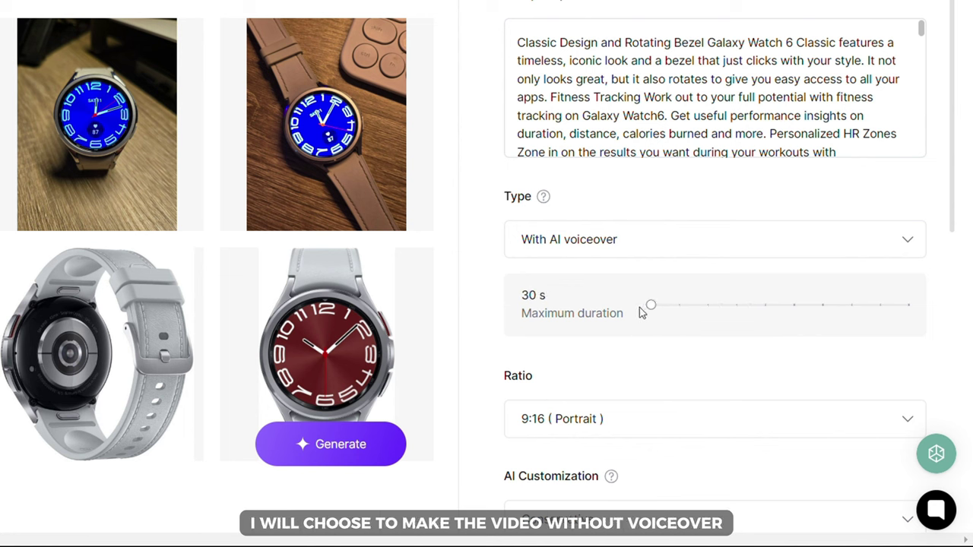
{"action": "left_click", "coordinate": [617, 246]}
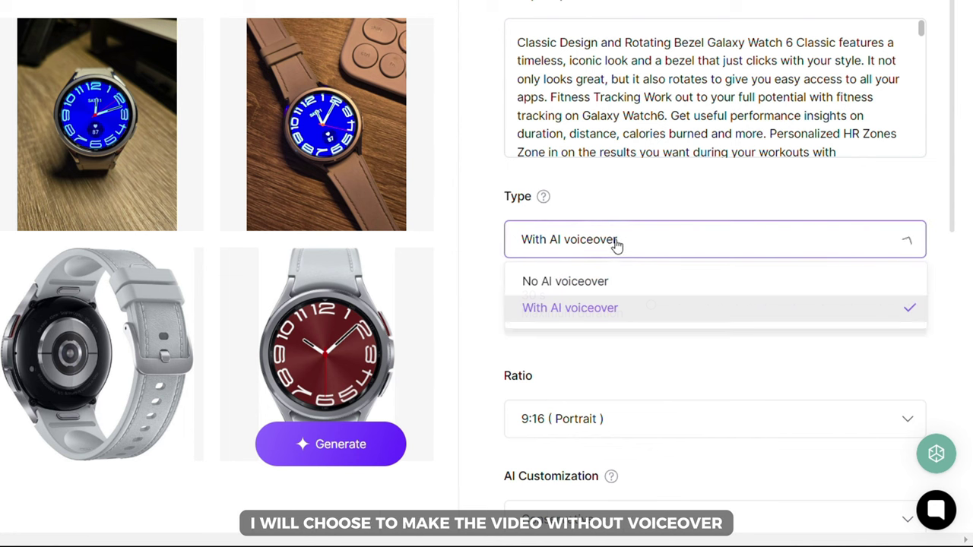
{"action": "left_click", "coordinate": [614, 283]}
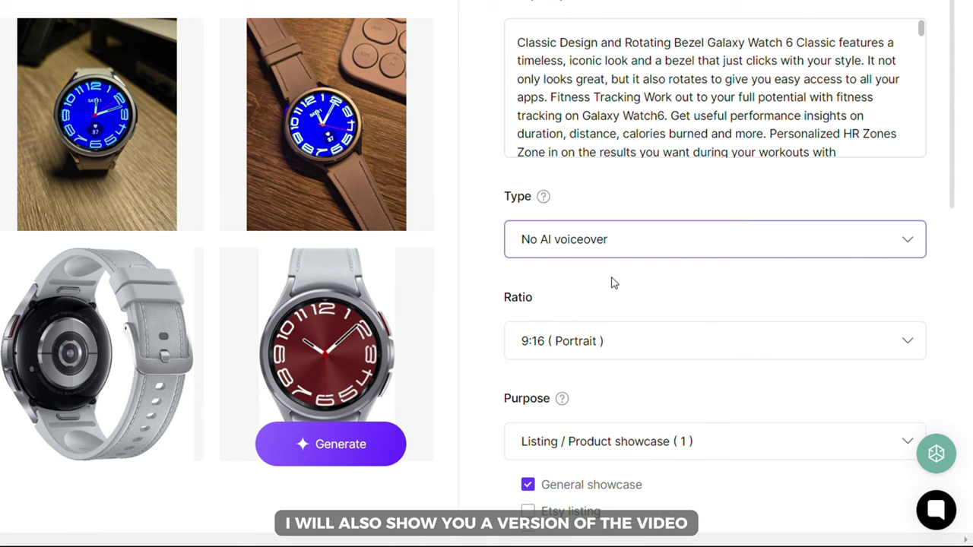
- Turn on Stock video, AI generated image, Stickers and Filter customizations
{"action": "scroll", "coordinate": [614, 283], "scroll_direction": "down", "scroll_amount": 3}
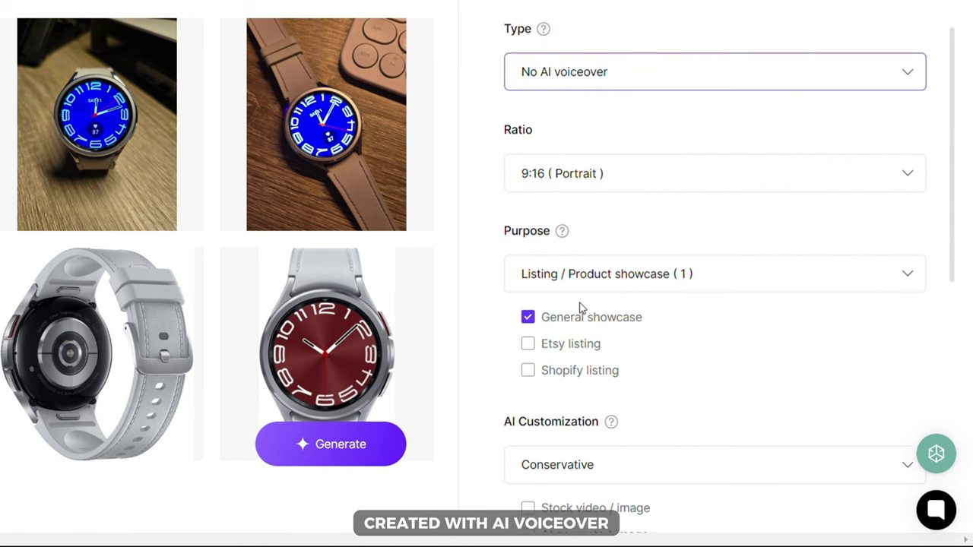
{"action": "scroll", "coordinate": [581, 309], "scroll_direction": "down", "scroll_amount": 3}
{"action": "left_click", "coordinate": [529, 268]}
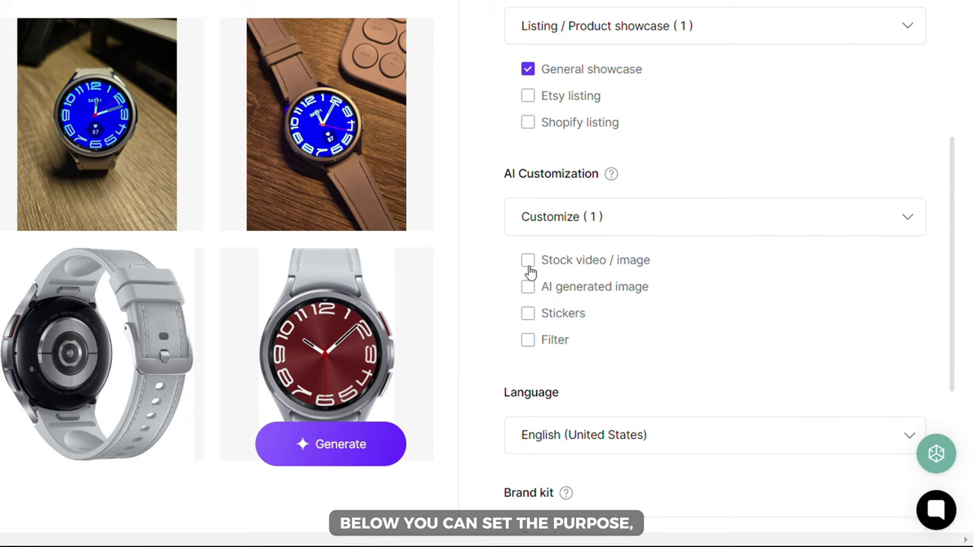
{"action": "left_click", "coordinate": [528, 340]}
{"action": "scroll", "coordinate": [586, 341], "scroll_direction": "down", "scroll_amount": 3}
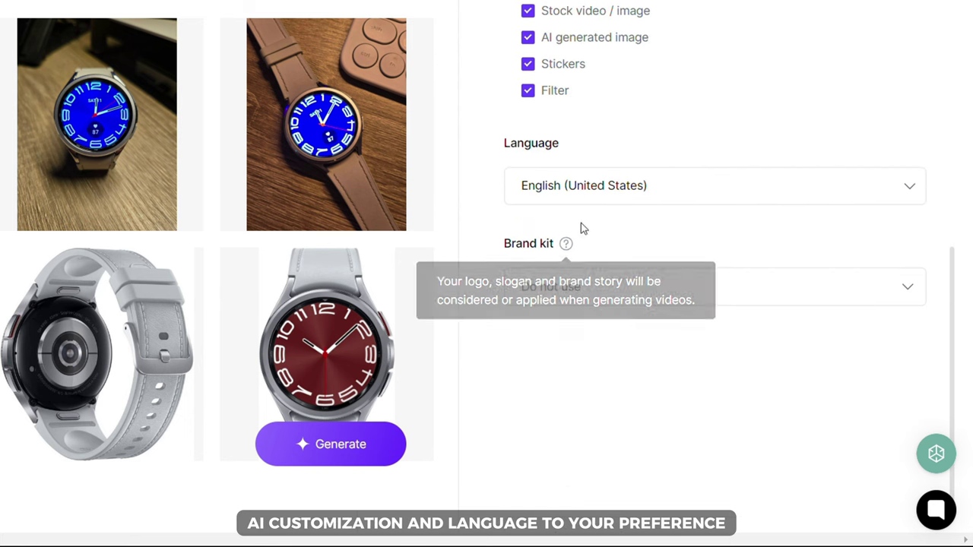
- Keep English (United States) as the language and generate the videos
{"action": "left_click", "coordinate": [597, 201]}
{"action": "scroll", "coordinate": [578, 304], "scroll_direction": "down", "scroll_amount": 15}
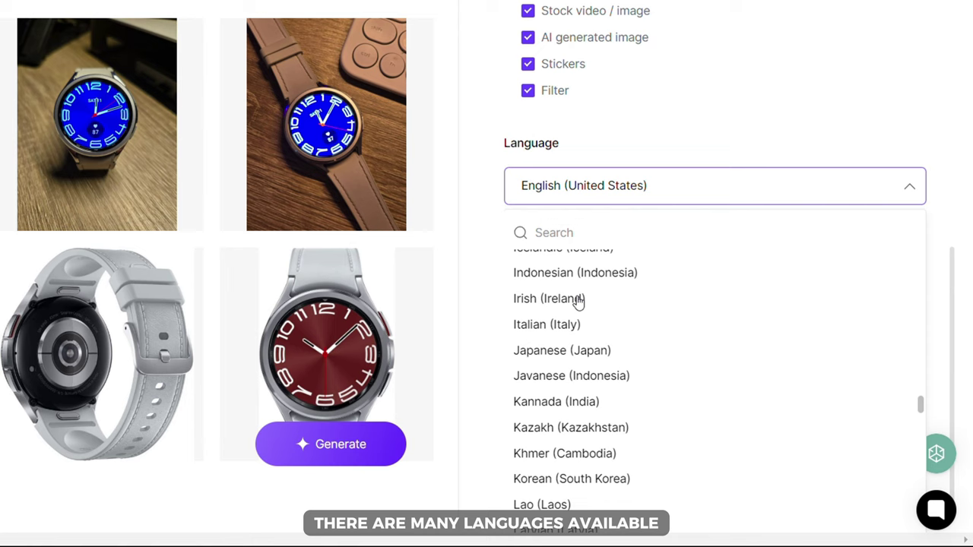
{"action": "scroll", "coordinate": [576, 313], "scroll_direction": "down", "scroll_amount": 3}
{"action": "scroll", "coordinate": [575, 313], "scroll_direction": "up", "scroll_amount": 15}
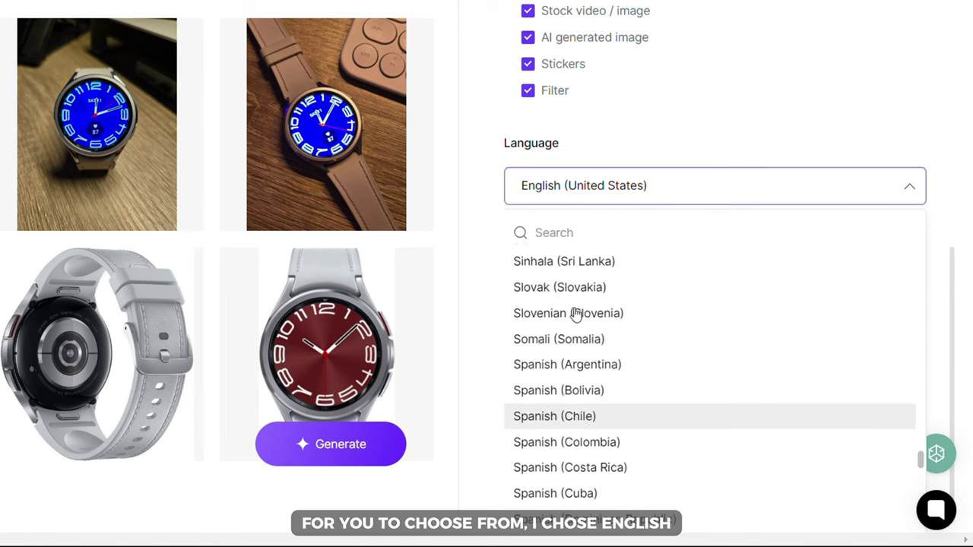
{"action": "left_click", "coordinate": [606, 186]}
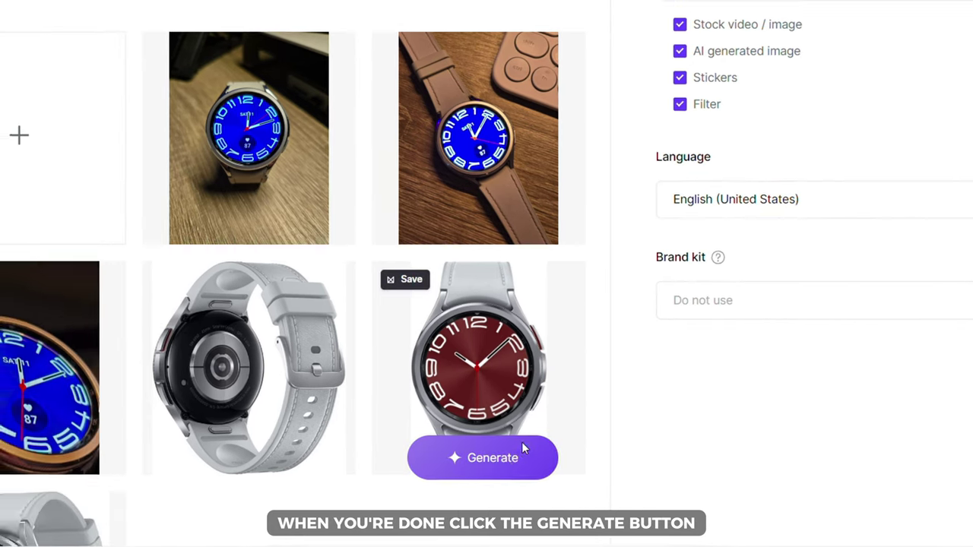
{"action": "left_click", "coordinate": [498, 449]}
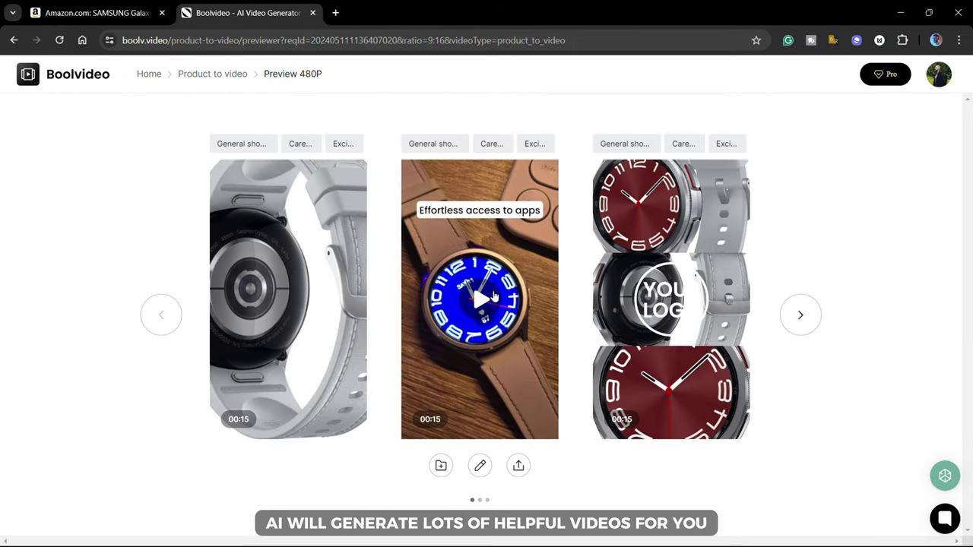
- Play a generated video, page to the next set, and preview its first clip
{"action": "left_click", "coordinate": [494, 297]}
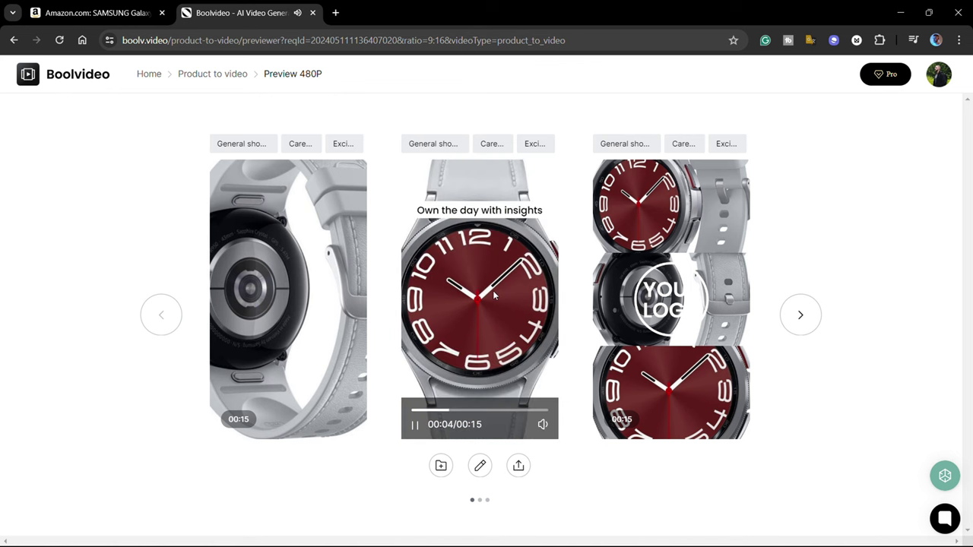
{"action": "left_click", "coordinate": [812, 328]}
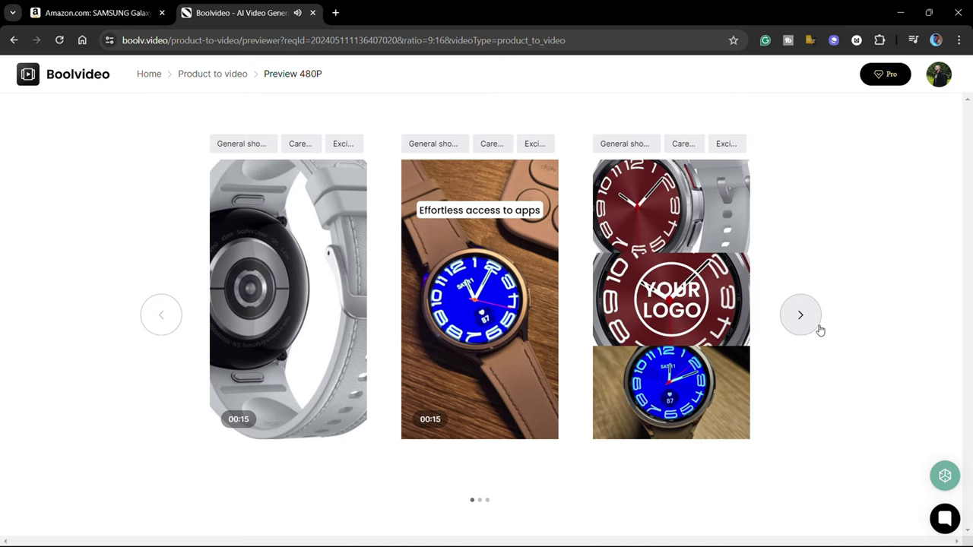
{"action": "left_click", "coordinate": [296, 296]}
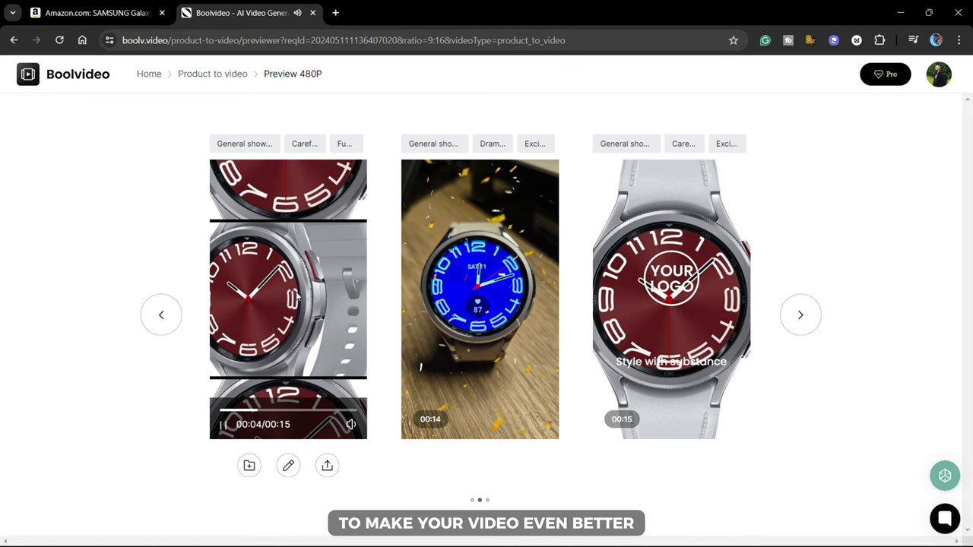
- Open the watch video in the editor and apply the Fuji filter across its whole length
{"action": "left_click", "coordinate": [288, 466]}
{"action": "left_click_drag", "start_coordinate": [414, 389], "coordinate": [421, 358]}
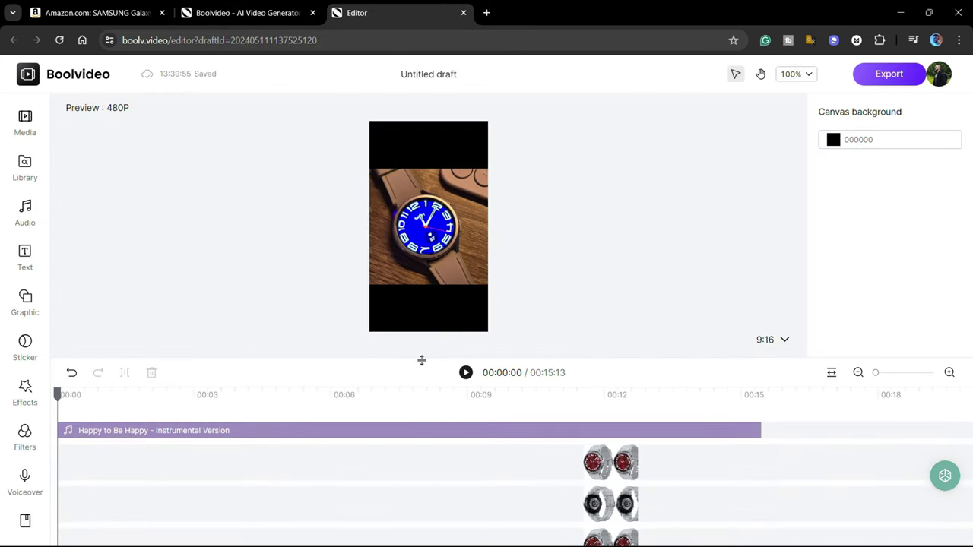
{"action": "scroll", "coordinate": [436, 471], "scroll_direction": "down", "scroll_amount": 2}
{"action": "scroll", "coordinate": [436, 473], "scroll_direction": "up", "scroll_amount": 3}
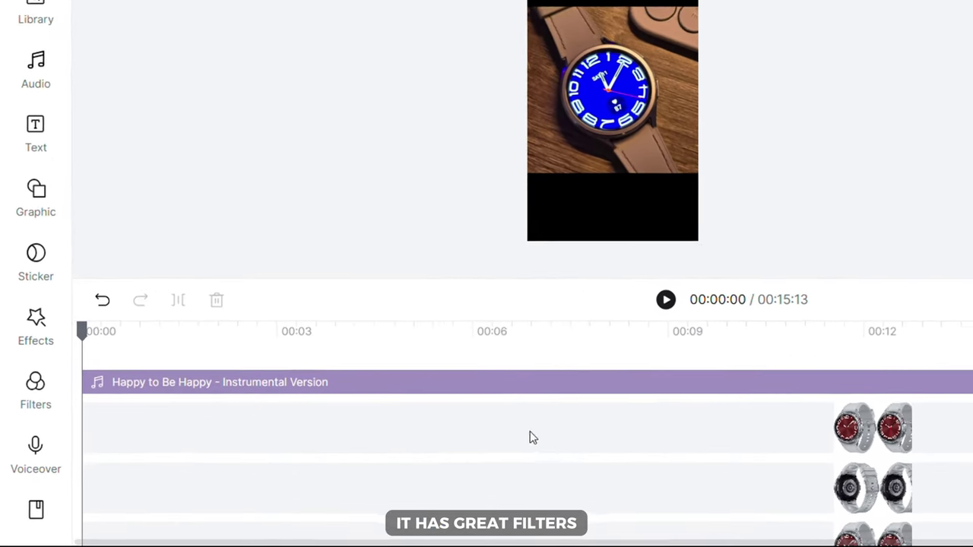
{"action": "left_click", "coordinate": [43, 398]}
{"action": "left_click_drag", "start_coordinate": [269, 157], "coordinate": [334, 350]}
{"action": "left_click_drag", "start_coordinate": [162, 384], "coordinate": [948, 376]}
- Add the End effect near the video's end and play the new ending
{"action": "left_click", "coordinate": [33, 339]}
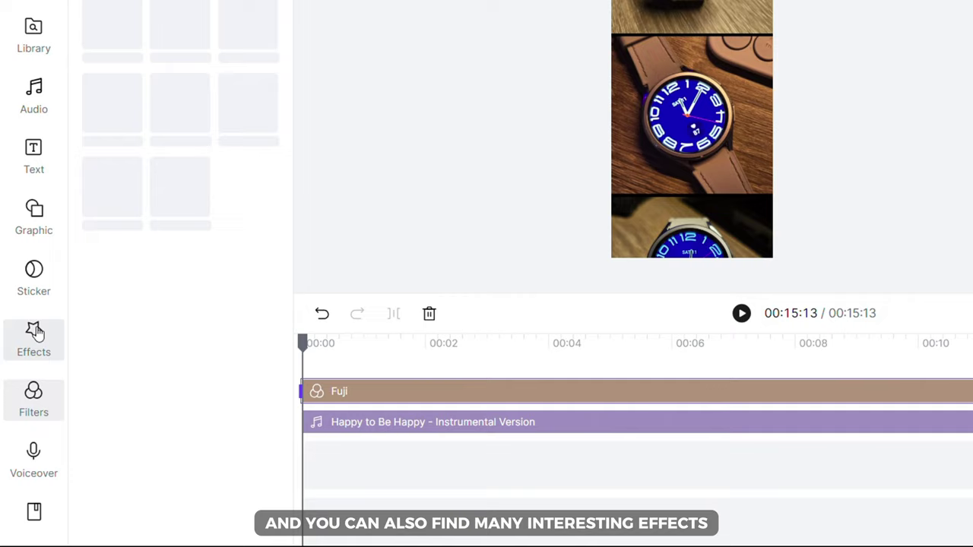
{"action": "scroll", "coordinate": [180, 304], "scroll_direction": "down", "scroll_amount": 5}
{"action": "mouse_move", "coordinate": [205, 368]}
{"action": "left_mouse_down"}
{"action": "mouse_move", "coordinate": [843, 380]}
{"action": "mouse_move", "coordinate": [836, 410]}
{"action": "left_mouse_up"}
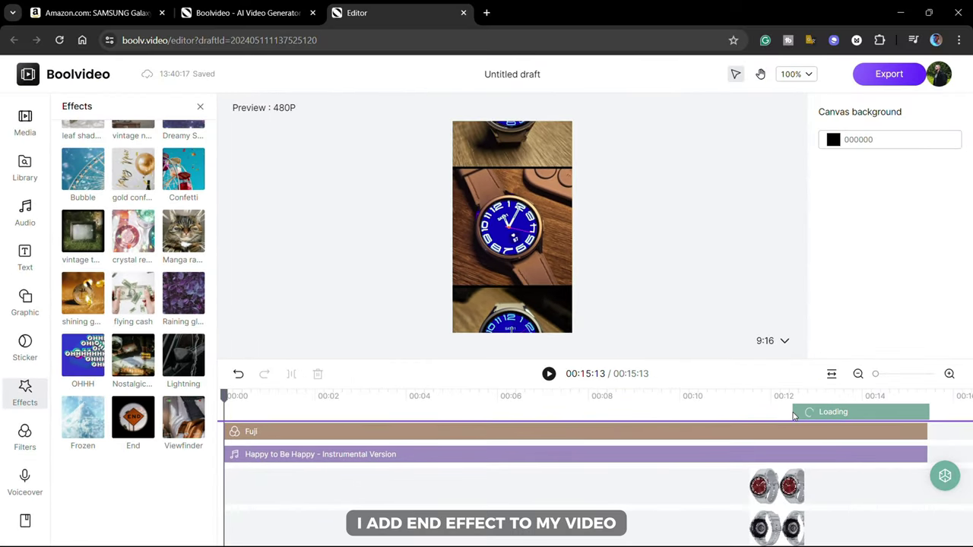
{"action": "left_click", "coordinate": [823, 417]}
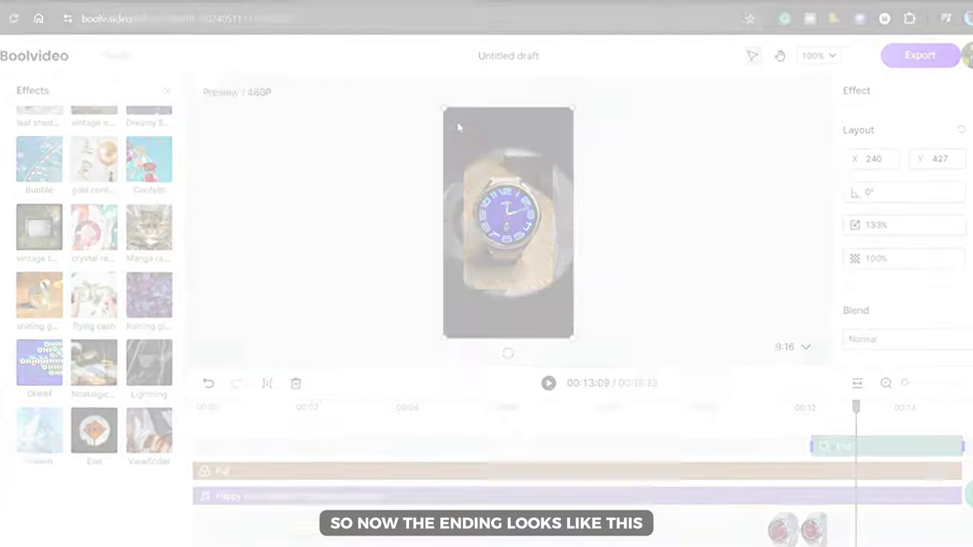
{"action": "left_click", "coordinate": [548, 373]}
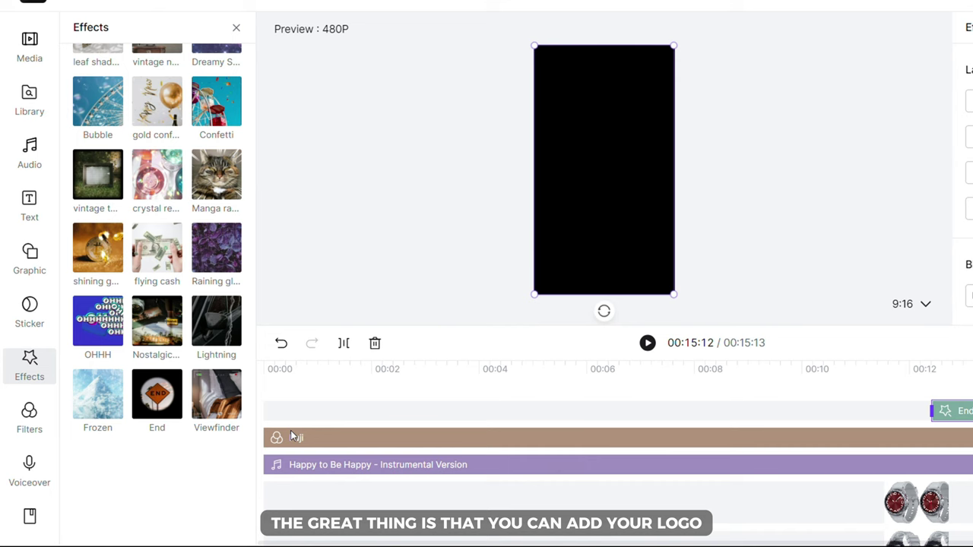
- Replace the Brand kit logo element with the signature image uploaded from Downloads
{"action": "left_click", "coordinate": [26, 521]}
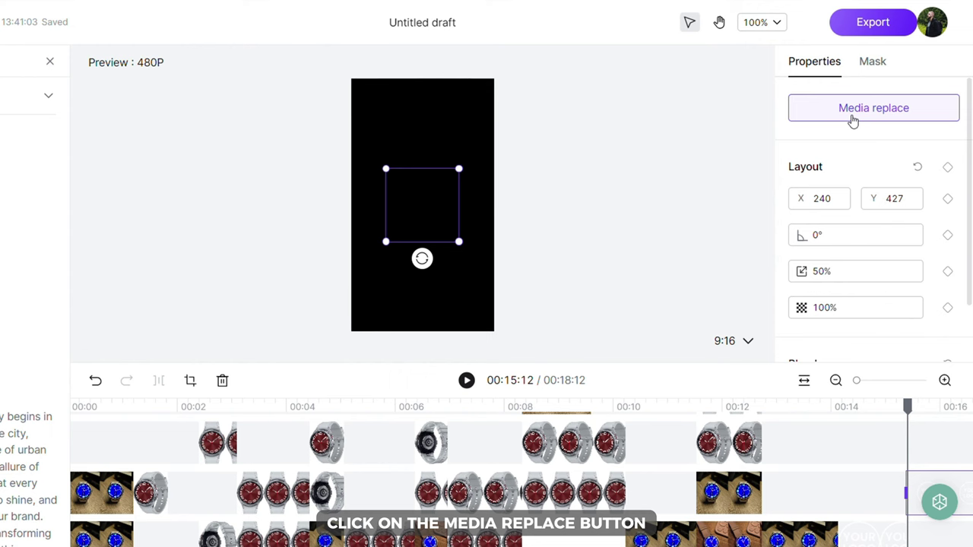
{"action": "left_click", "coordinate": [851, 115]}
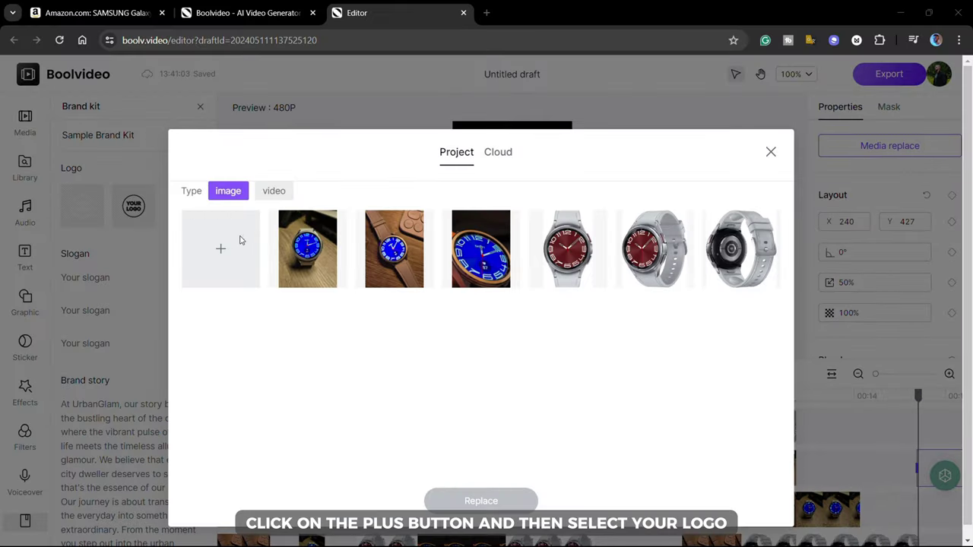
{"action": "left_click", "coordinate": [239, 238]}
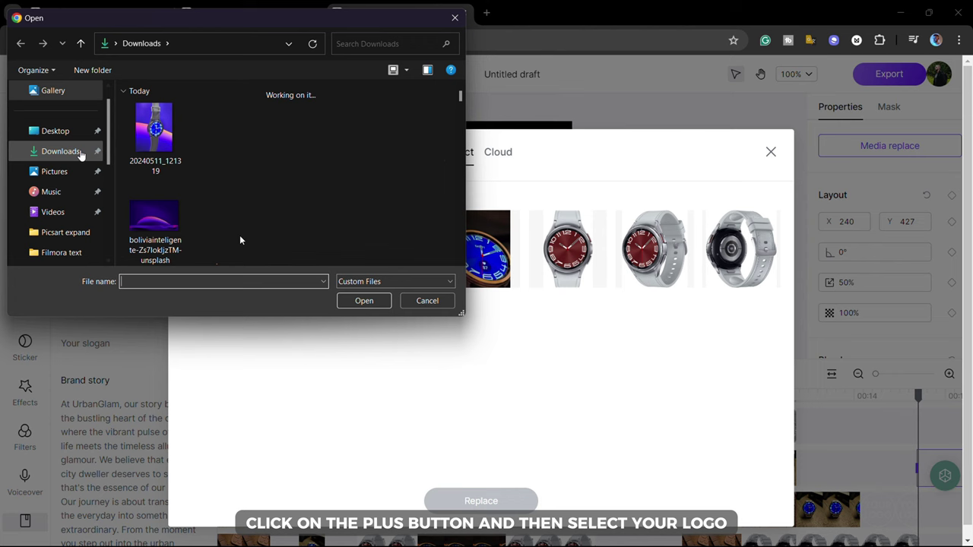
{"action": "left_click", "coordinate": [80, 152]}
{"action": "scroll", "coordinate": [160, 145], "scroll_direction": "down", "scroll_amount": 5}
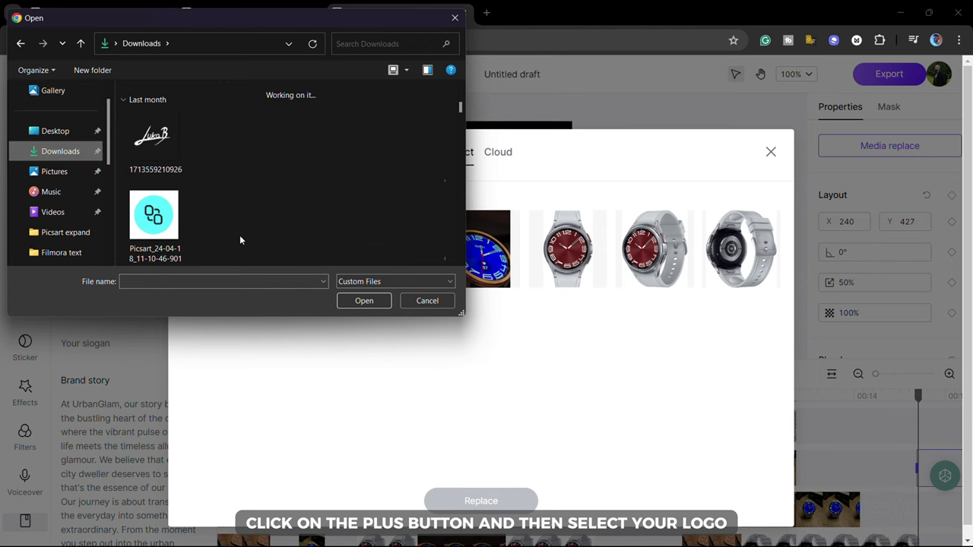
{"action": "double_click", "coordinate": [170, 151]}
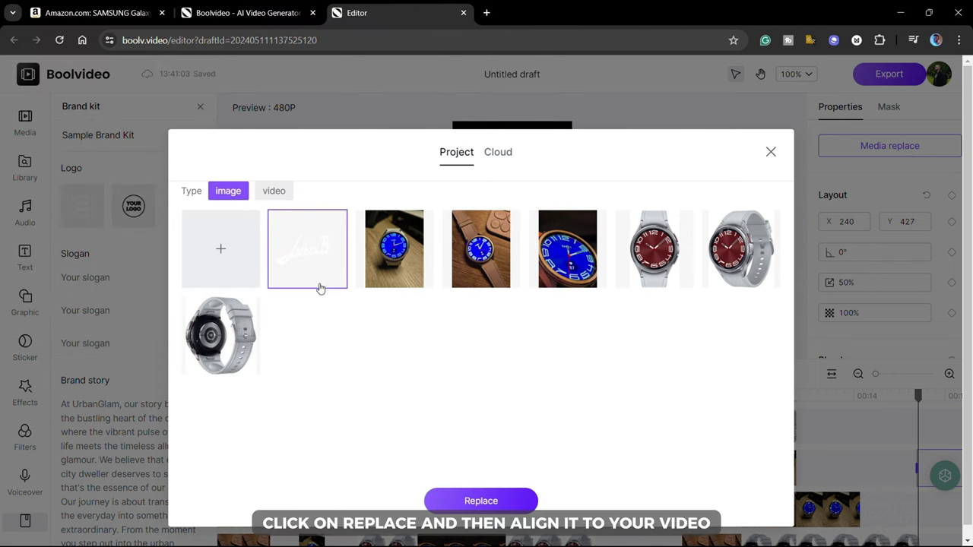
{"action": "left_click", "coordinate": [432, 498]}
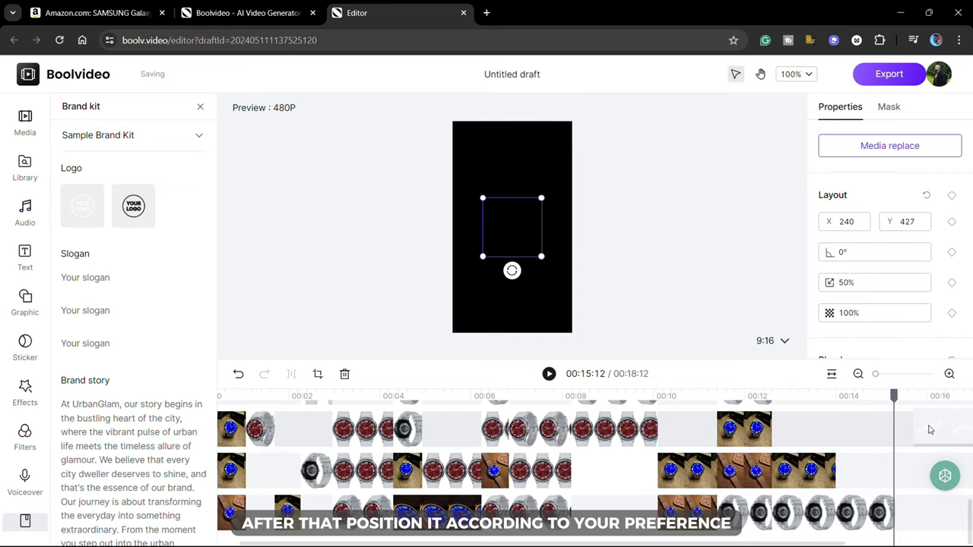
- Move the playhead to about 3 seconds and drag the signature logo toward the frame's top
{"action": "scroll", "coordinate": [635, 383], "scroll_direction": "up", "scroll_amount": 5}
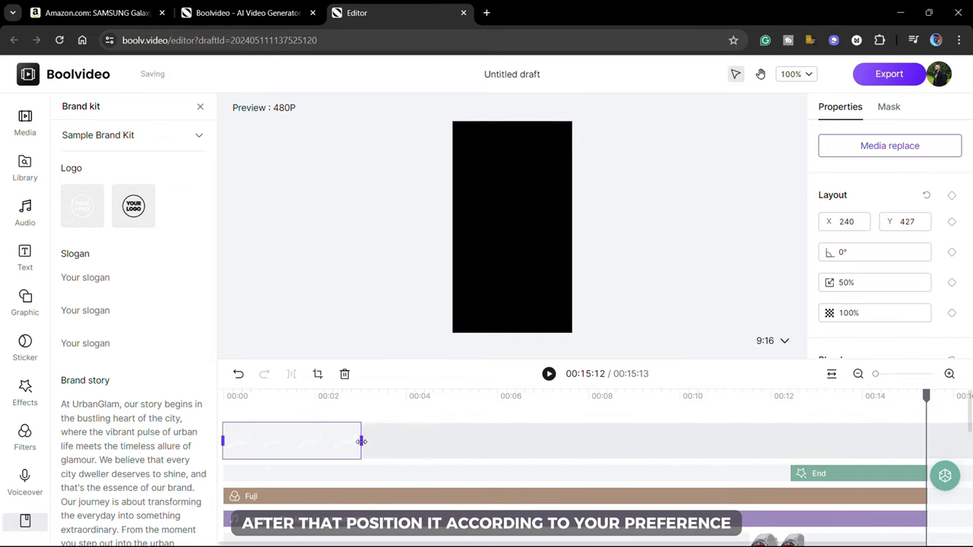
{"action": "left_click", "coordinate": [385, 409]}
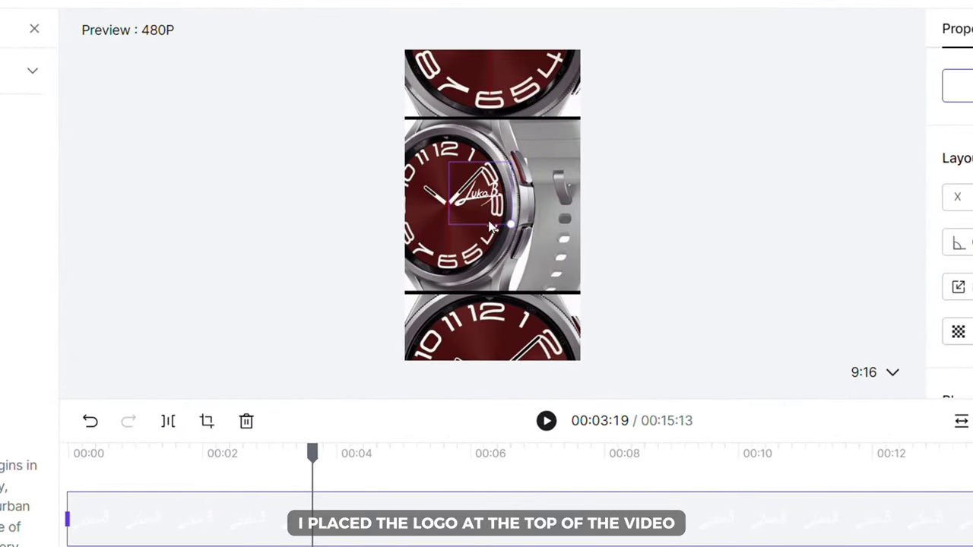
{"action": "left_click_drag", "start_coordinate": [495, 76], "coordinate": [496, 74]}
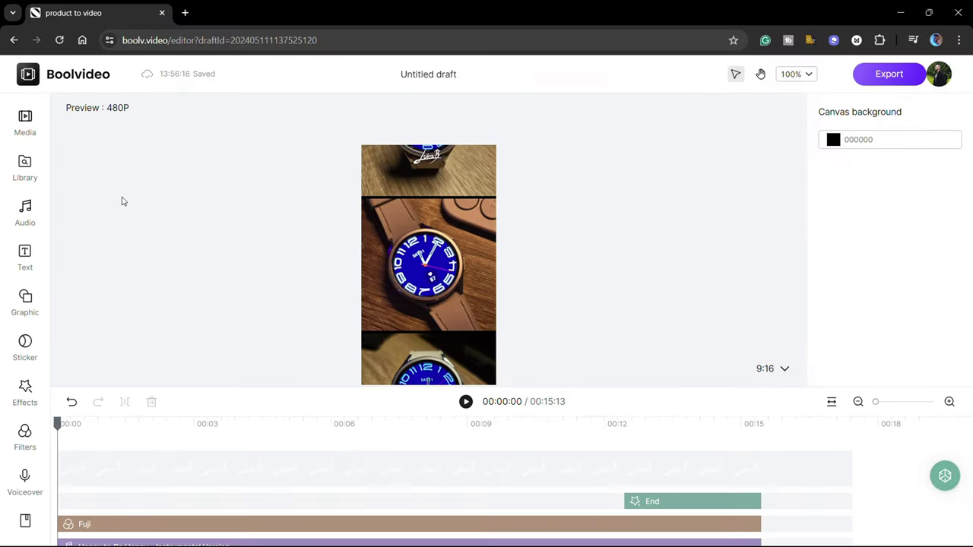
- Remove the presenter clip's background with the AI Background Remover
{"action": "left_click", "coordinate": [33, 125]}
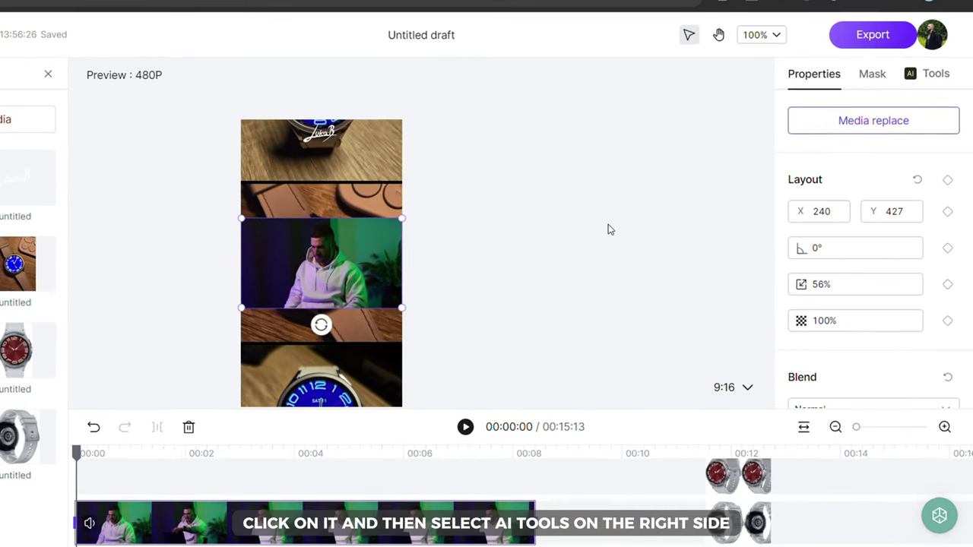
{"action": "left_click", "coordinate": [935, 65]}
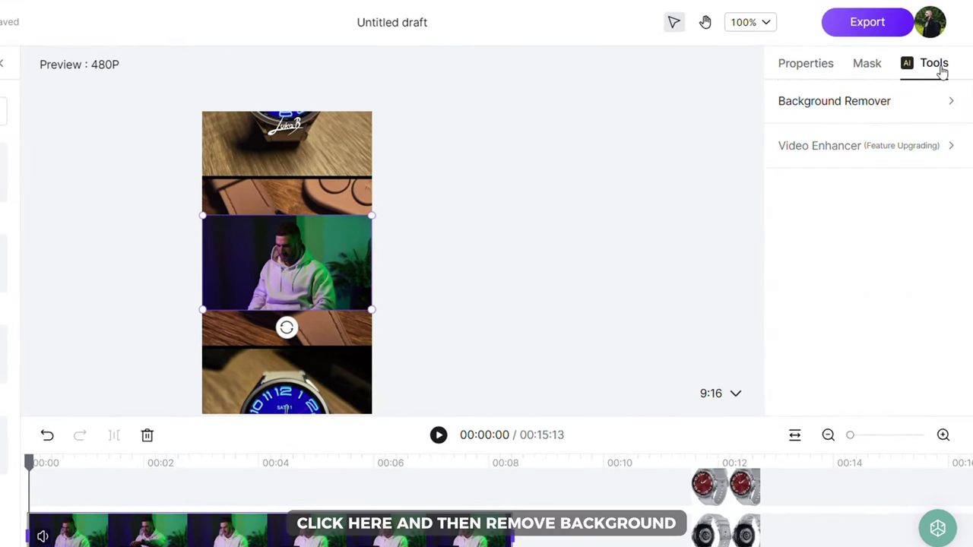
{"action": "left_click", "coordinate": [893, 102]}
{"action": "left_click", "coordinate": [564, 470]}
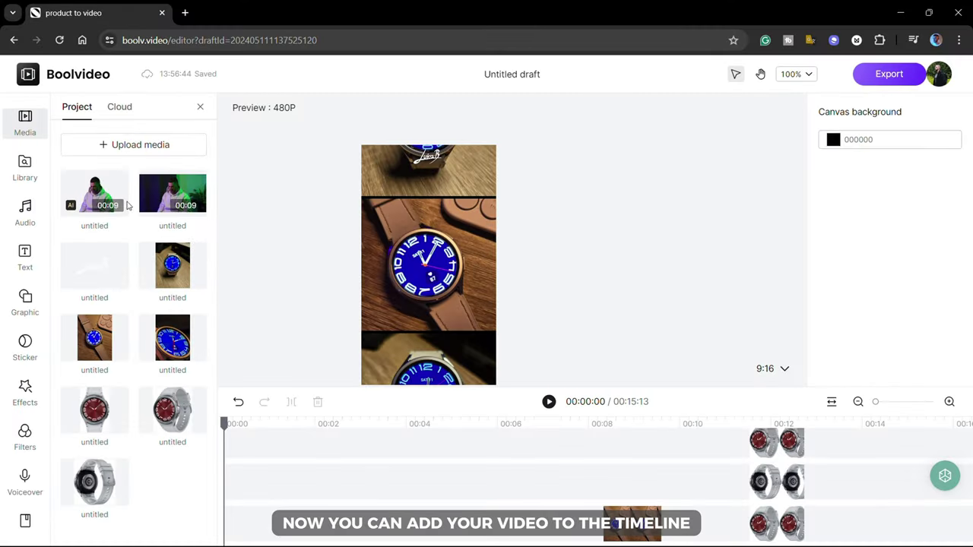
- Add the background-removed clip to the timeline, scale it to about 138%, reposition it, and preview
{"action": "mouse_move", "coordinate": [98, 196]}
{"action": "left_mouse_down"}
{"action": "mouse_move", "coordinate": [90, 197]}
{"action": "mouse_move", "coordinate": [239, 449]}
{"action": "mouse_move", "coordinate": [218, 465]}
{"action": "mouse_move", "coordinate": [228, 458]}
{"action": "left_mouse_up"}
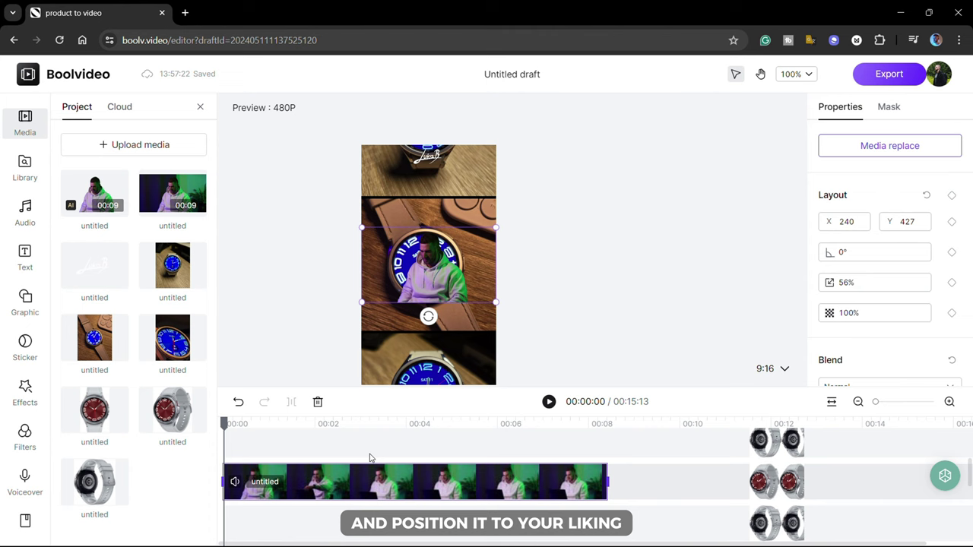
{"action": "left_click_drag", "start_coordinate": [494, 302], "coordinate": [690, 411]}
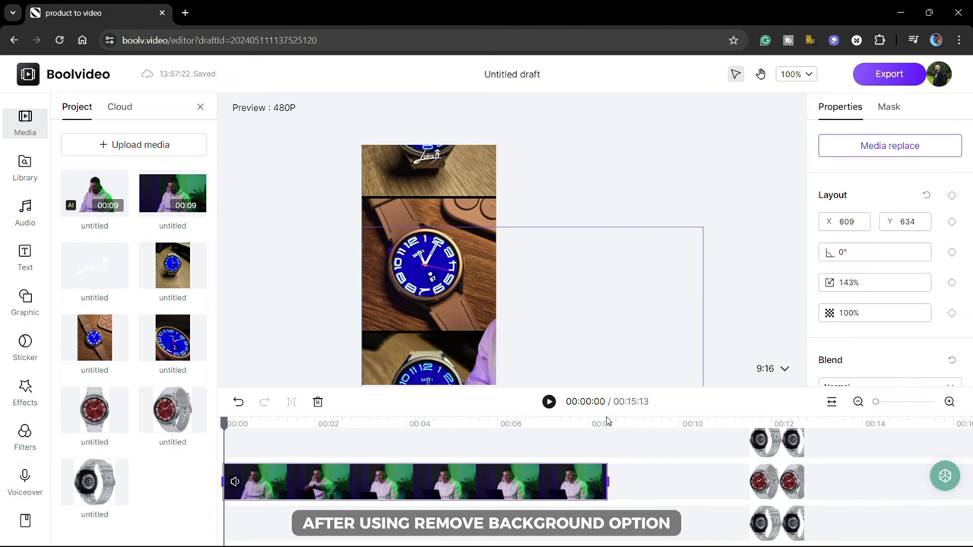
{"action": "mouse_move", "coordinate": [556, 342]}
{"action": "left_mouse_down"}
{"action": "mouse_move", "coordinate": [467, 300]}
{"action": "mouse_move", "coordinate": [463, 316]}
{"action": "left_mouse_up"}
{"action": "left_click", "coordinate": [549, 402]}
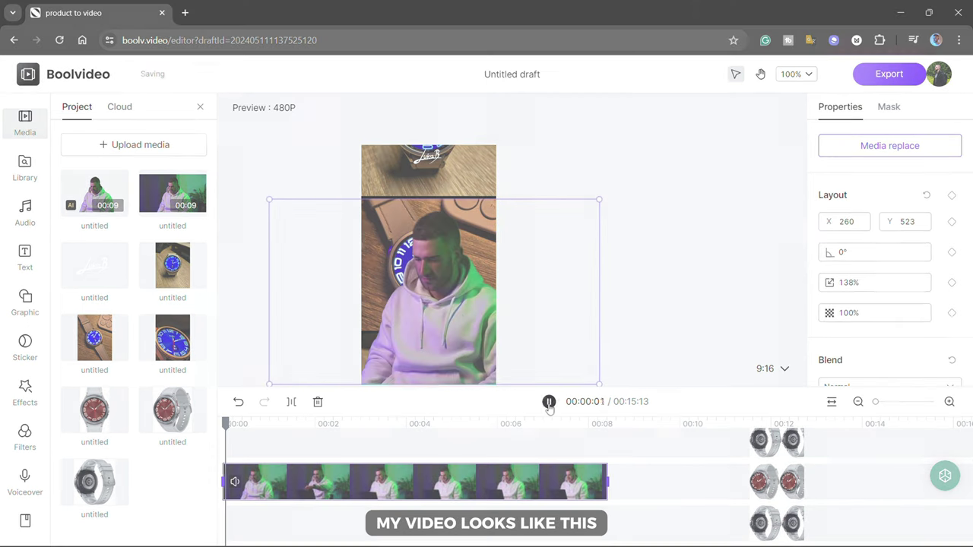
{"action": "left_click", "coordinate": [549, 401]}
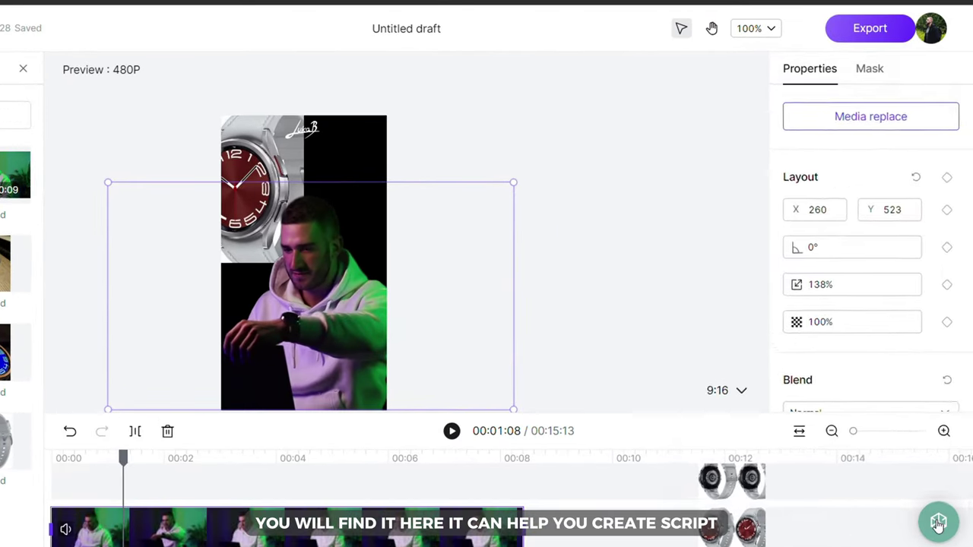
- Generate a smartwatch image with 'Create smartwatch image' and enlarge it to 163% behind the presenter
{"action": "left_click", "coordinate": [944, 477]}
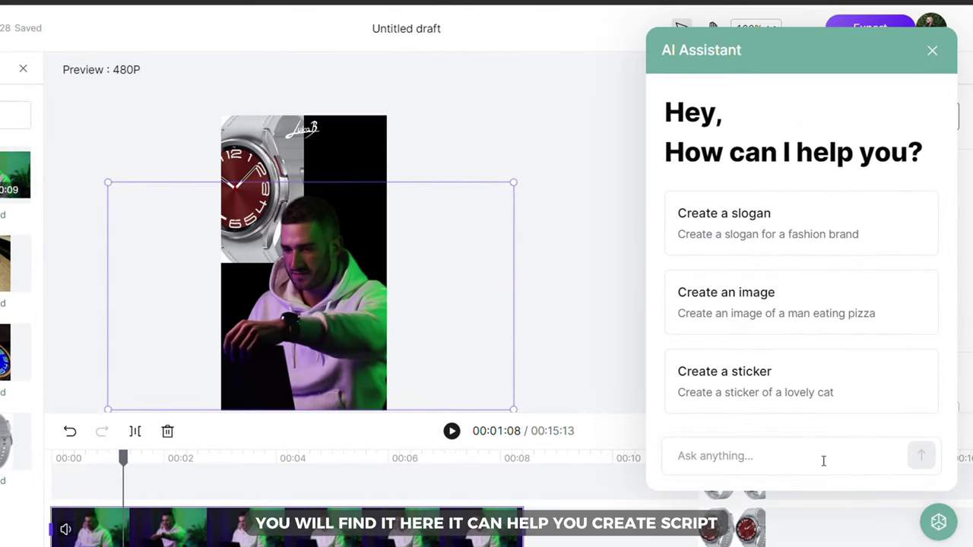
{"action": "type", "text": "Create smartwatch image"}
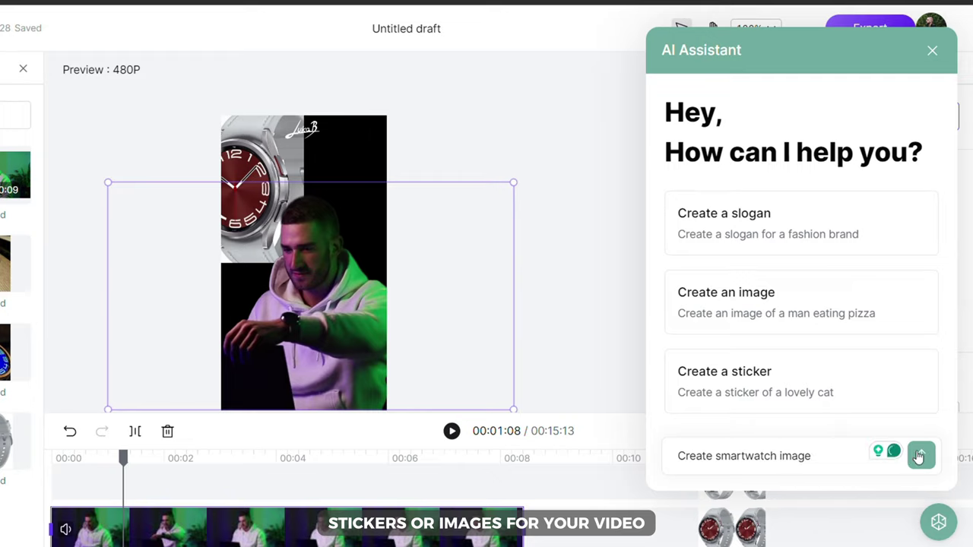
{"action": "left_click", "coordinate": [919, 456]}
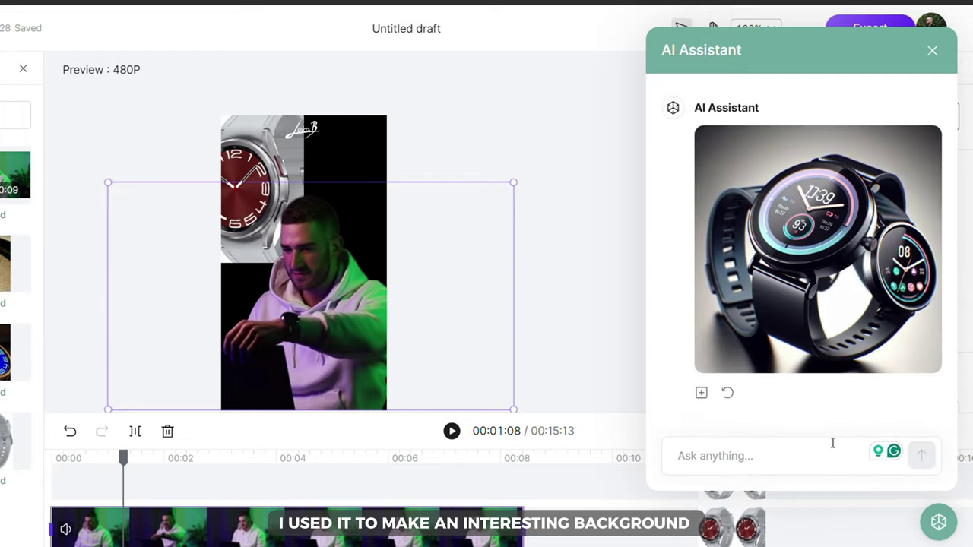
{"action": "left_click", "coordinate": [702, 394]}
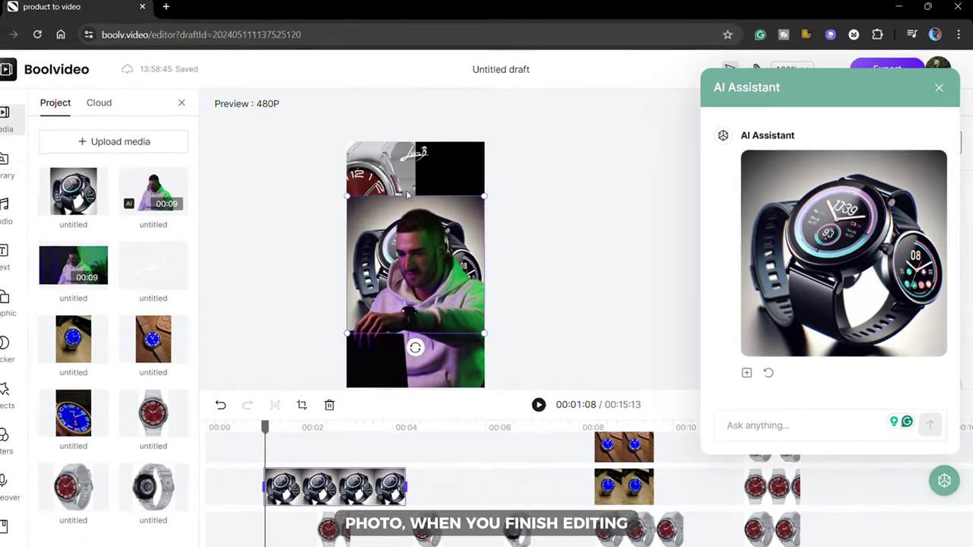
{"action": "mouse_move", "coordinate": [471, 258]}
{"action": "left_mouse_down"}
{"action": "mouse_move", "coordinate": [495, 271]}
{"action": "mouse_move", "coordinate": [557, 365]}
{"action": "mouse_move", "coordinate": [550, 363]}
{"action": "left_mouse_up"}
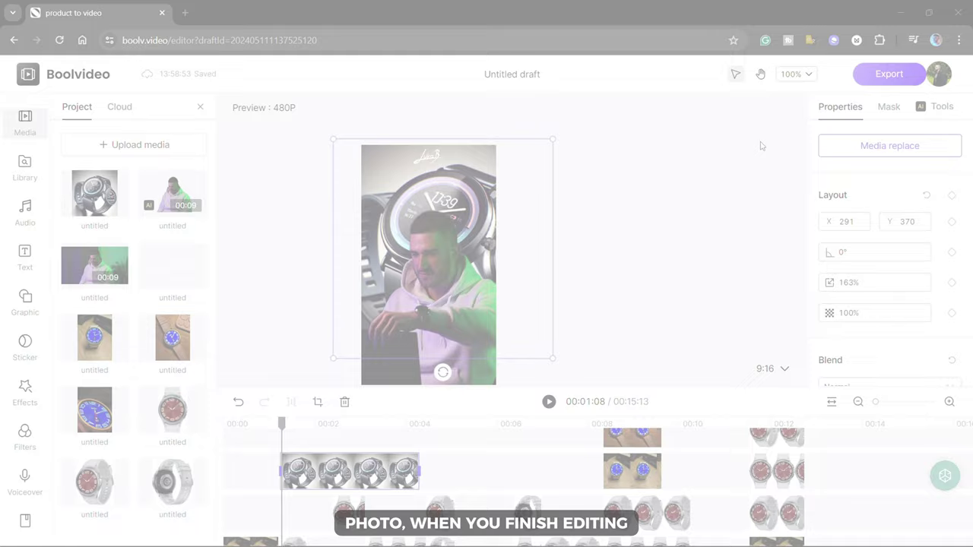
- Export the edited video and download the exported Watch 6 classic clip
{"action": "left_click", "coordinate": [874, 74]}
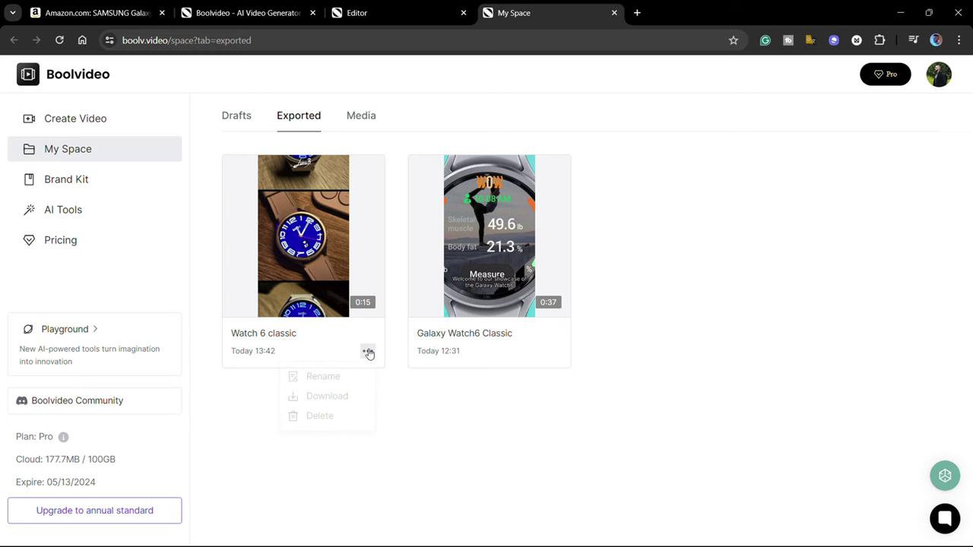
{"action": "left_click", "coordinate": [343, 397]}
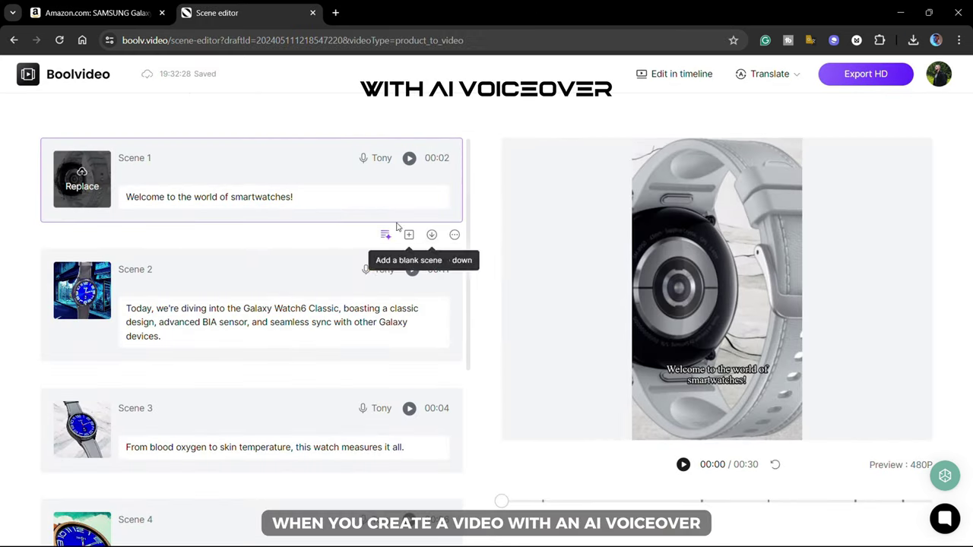
- Swap Scene 1's clip for the red-dial watch image from the Cloud uploads
{"action": "left_click", "coordinate": [98, 178]}
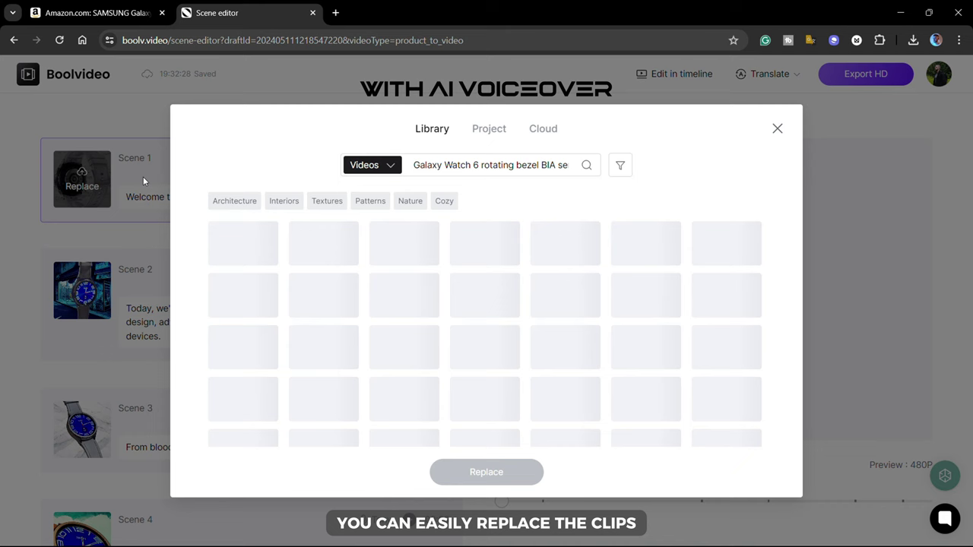
{"action": "scroll", "coordinate": [458, 252], "scroll_direction": "down", "scroll_amount": 5}
{"action": "scroll", "coordinate": [458, 251], "scroll_direction": "up", "scroll_amount": 5}
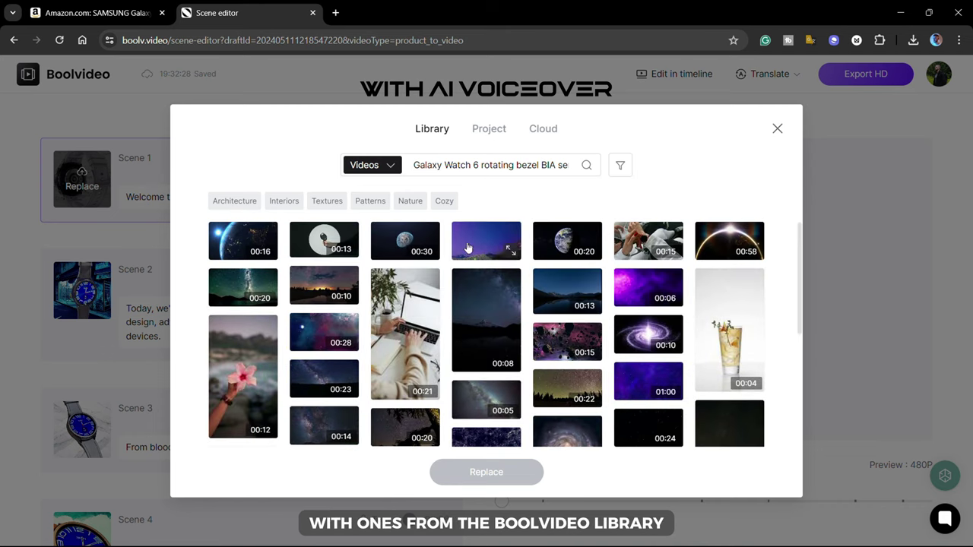
{"action": "left_click", "coordinate": [531, 132]}
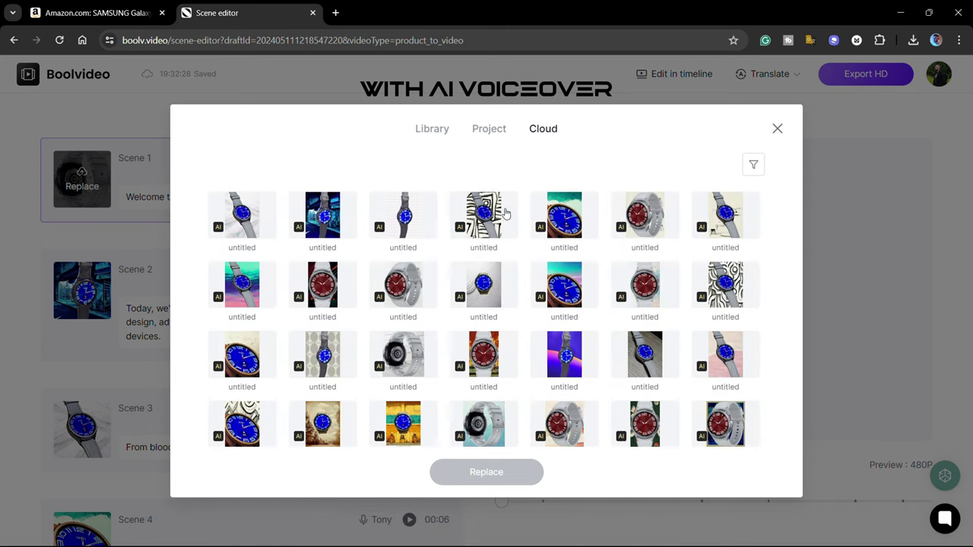
{"action": "left_click", "coordinate": [469, 364]}
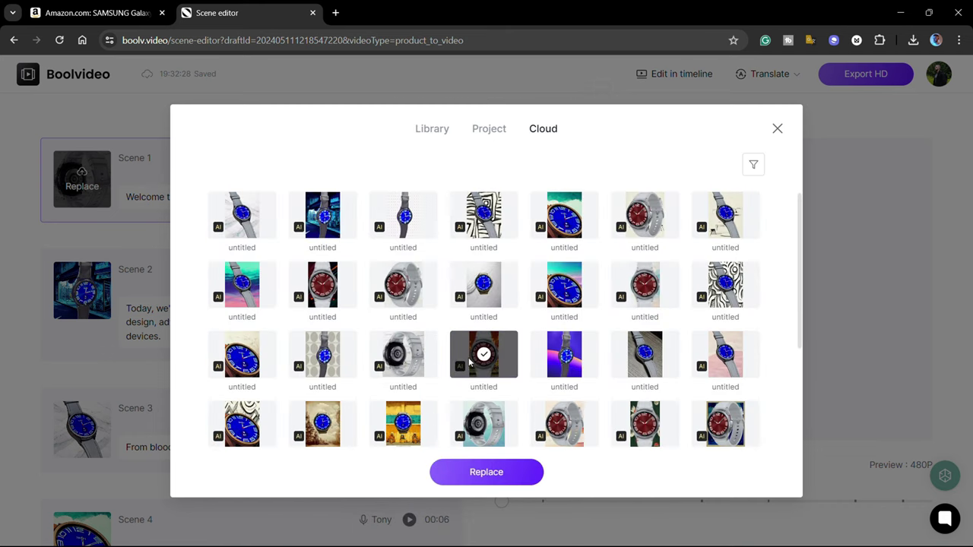
{"action": "left_click", "coordinate": [471, 471]}
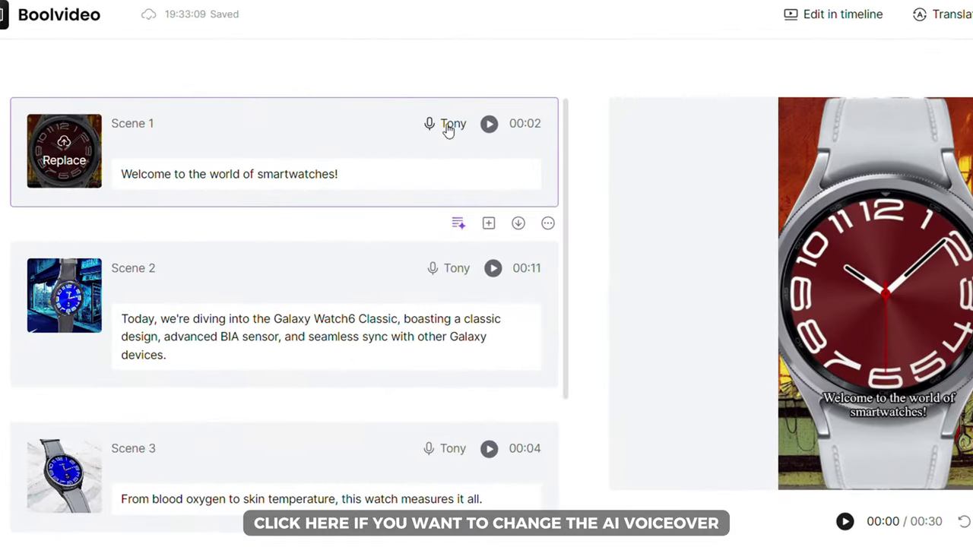
- Switch the voiceover to male voice Jason in Hopeful style, applied to all scenes
{"action": "left_click", "coordinate": [448, 128]}
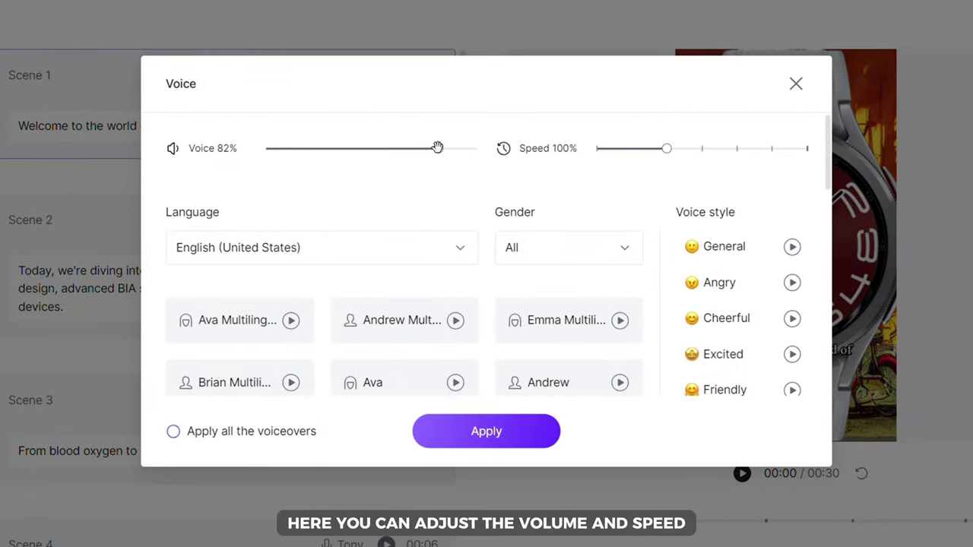
{"action": "left_click", "coordinate": [441, 247]}
{"action": "scroll", "coordinate": [385, 317], "scroll_direction": "down", "scroll_amount": 10}
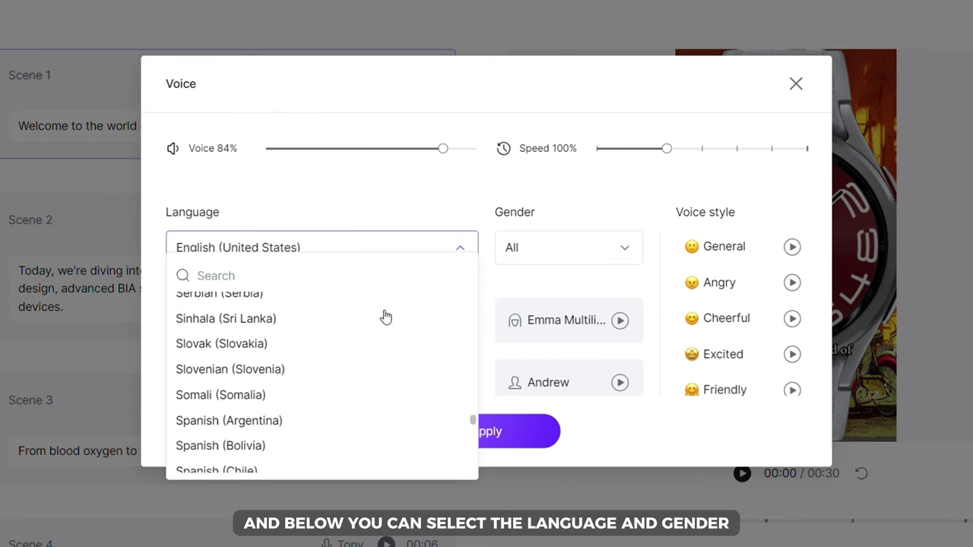
{"action": "scroll", "coordinate": [386, 317], "scroll_direction": "up", "scroll_amount": 2}
{"action": "left_click", "coordinate": [512, 238]}
{"action": "left_click", "coordinate": [533, 300]}
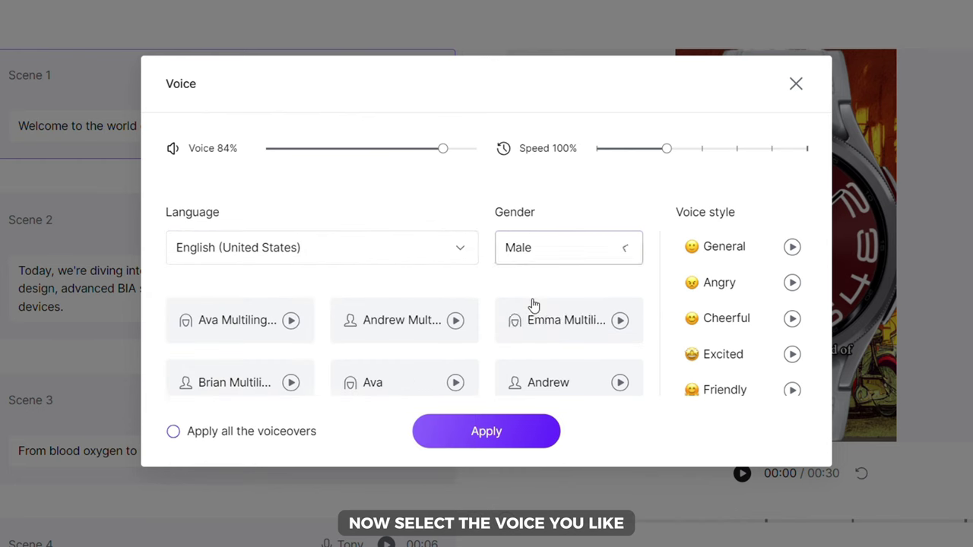
{"action": "scroll", "coordinate": [513, 354], "scroll_direction": "down", "scroll_amount": 3}
{"action": "left_click", "coordinate": [382, 204]}
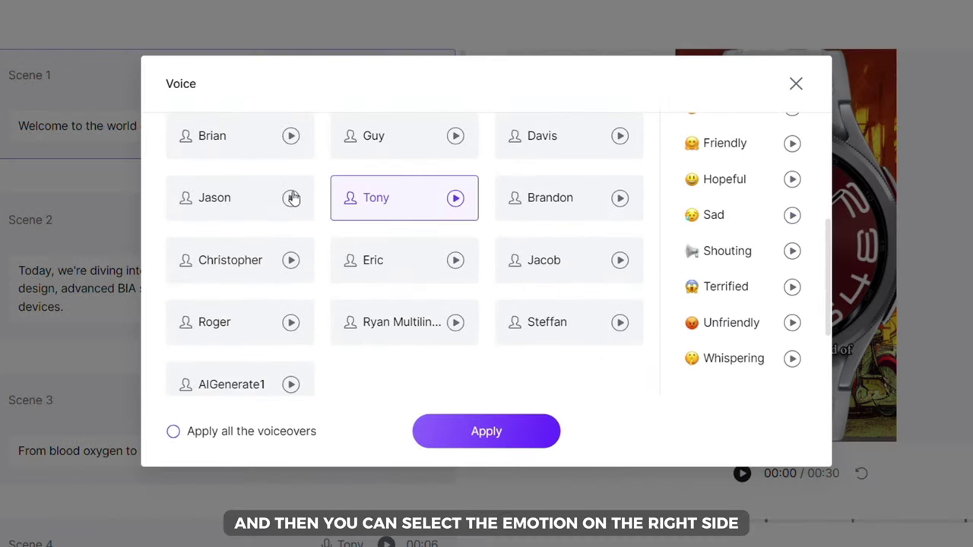
{"action": "left_click", "coordinate": [292, 198]}
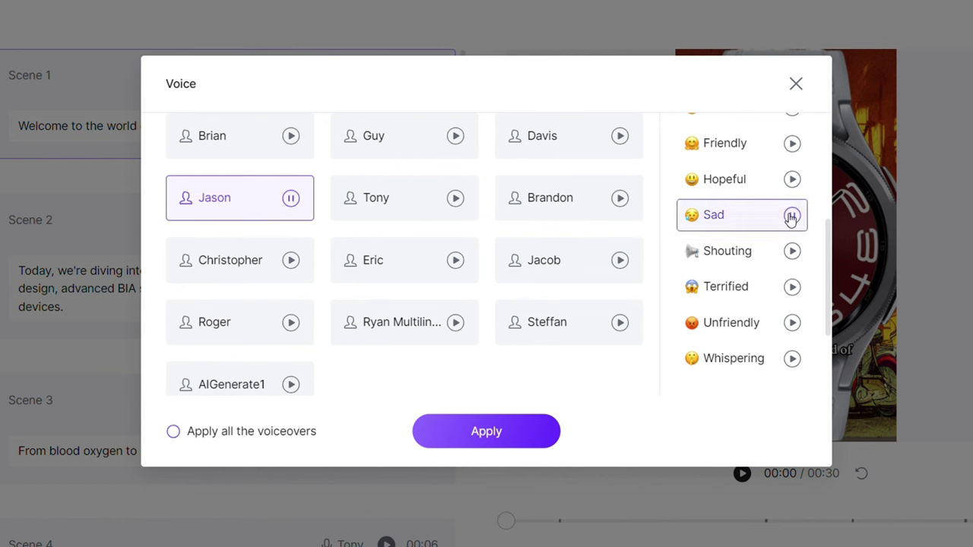
{"action": "left_click", "coordinate": [735, 185]}
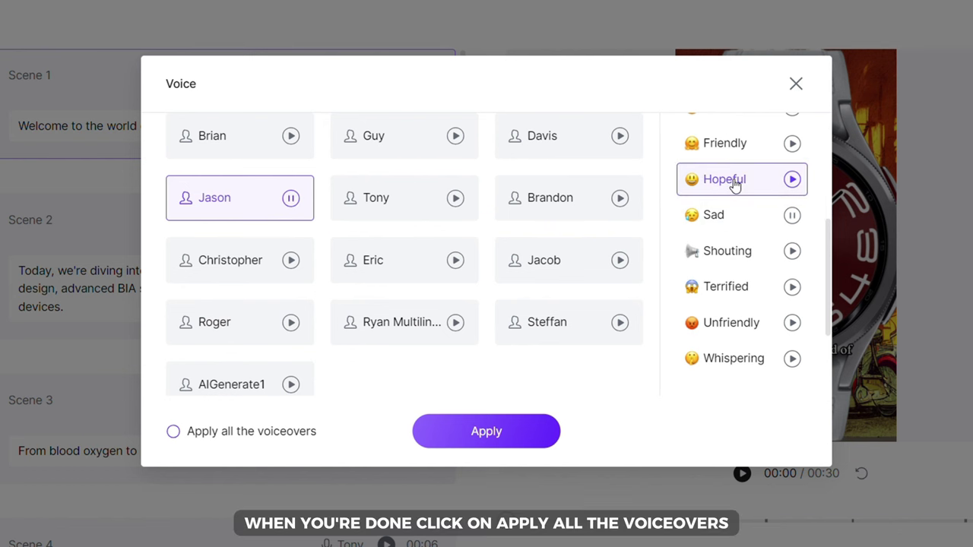
{"action": "left_click", "coordinate": [174, 432]}
{"action": "left_click", "coordinate": [501, 431]}
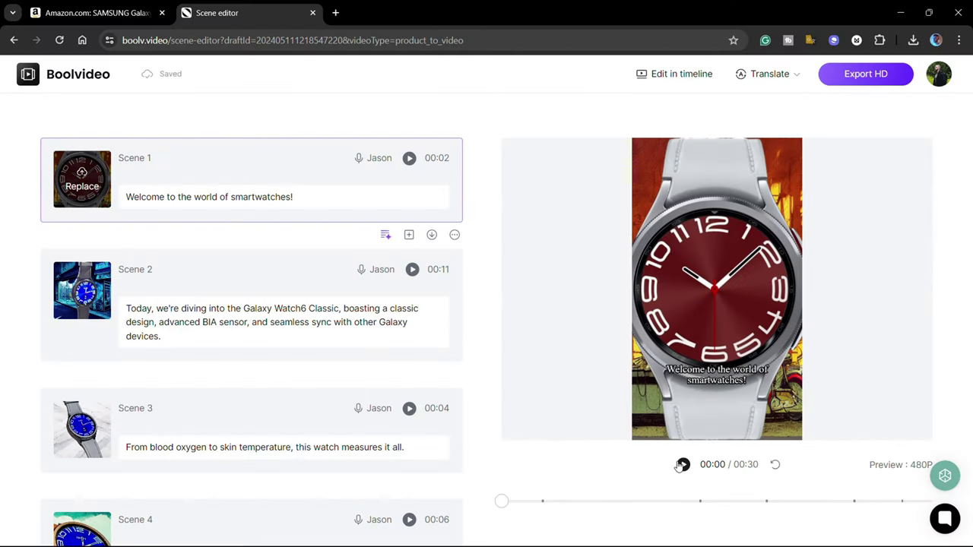
- Play the edited watch video preview
{"action": "left_click", "coordinate": [682, 466]}
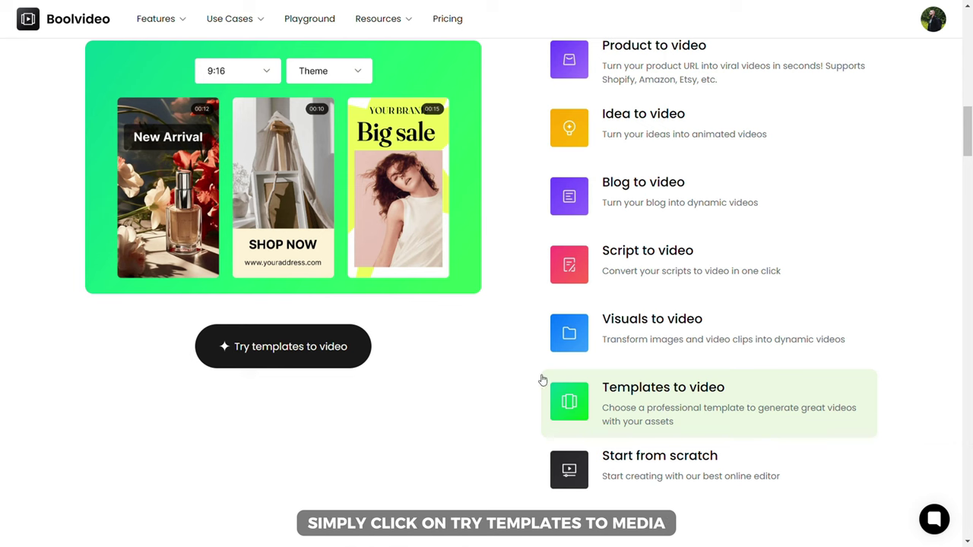
- Filter the video templates to Product Ads, Product Intro, Cinematic and Hip Hop
{"action": "left_click", "coordinate": [335, 350]}
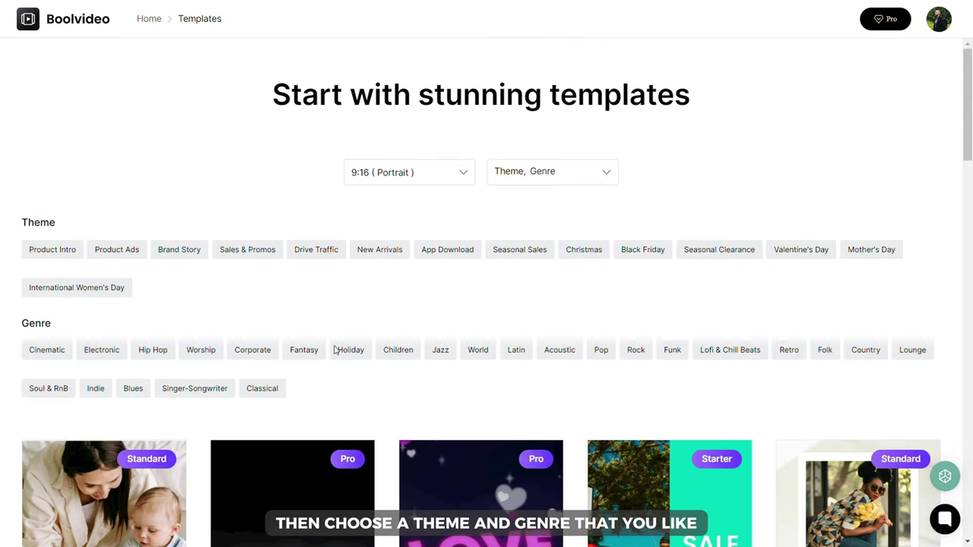
{"action": "left_click", "coordinate": [105, 256]}
{"action": "left_click", "coordinate": [71, 252]}
{"action": "scroll", "coordinate": [65, 273], "scroll_direction": "down", "scroll_amount": 1}
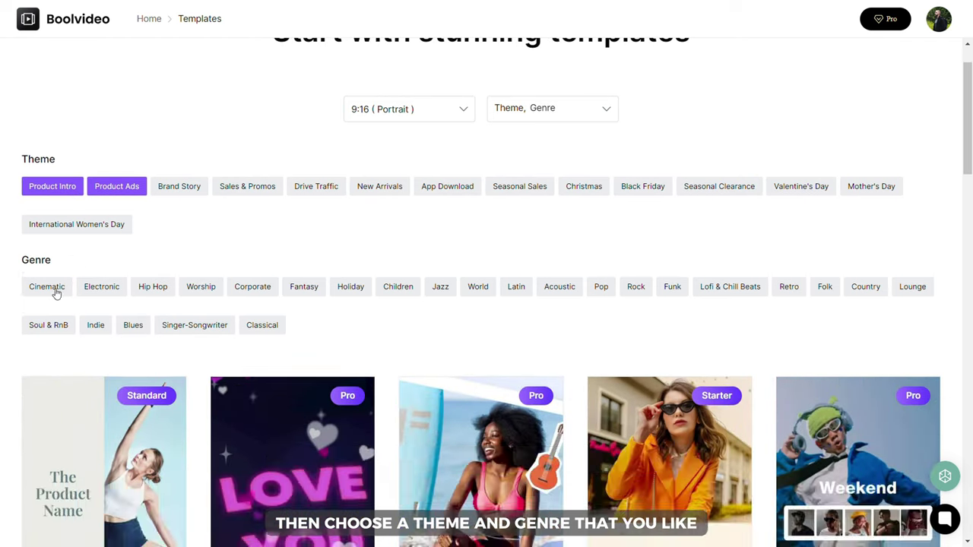
{"action": "left_click", "coordinate": [54, 291]}
{"action": "left_click", "coordinate": [140, 294]}
{"action": "scroll", "coordinate": [206, 228], "scroll_direction": "down", "scroll_amount": 4}
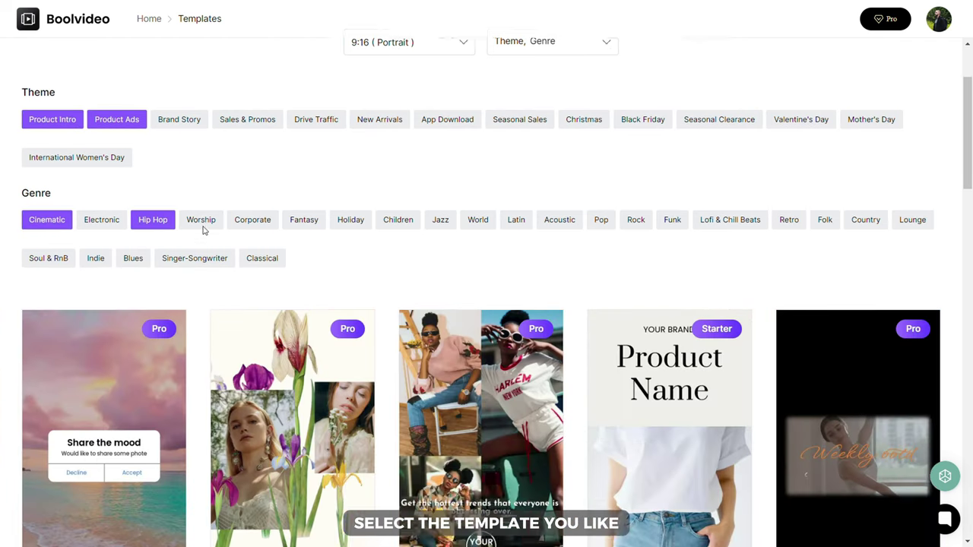
- Preview templates and start a video from the camera-viewfinder template
{"action": "mouse_move", "coordinate": [341, 225]}
{"action": "mouse_move", "coordinate": [559, 304]}
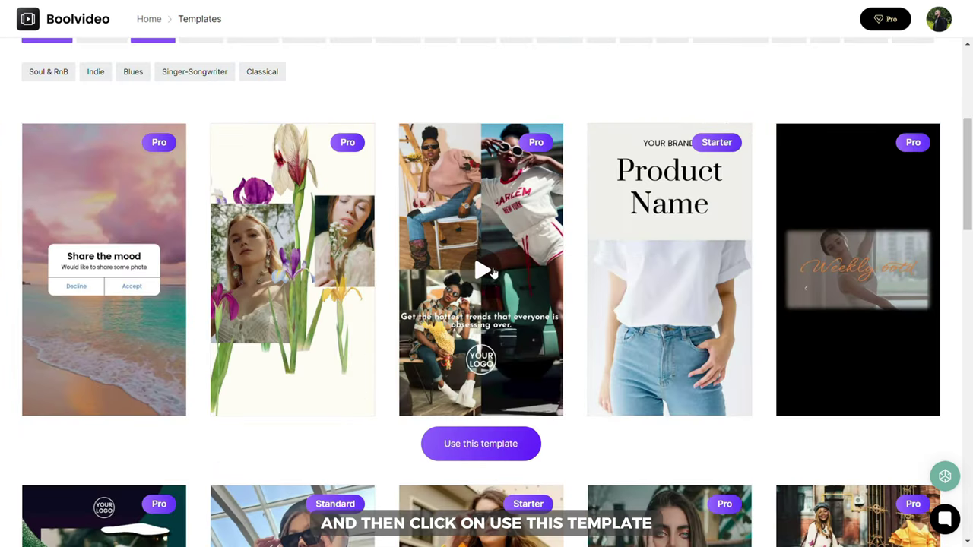
{"action": "left_click", "coordinate": [492, 272]}
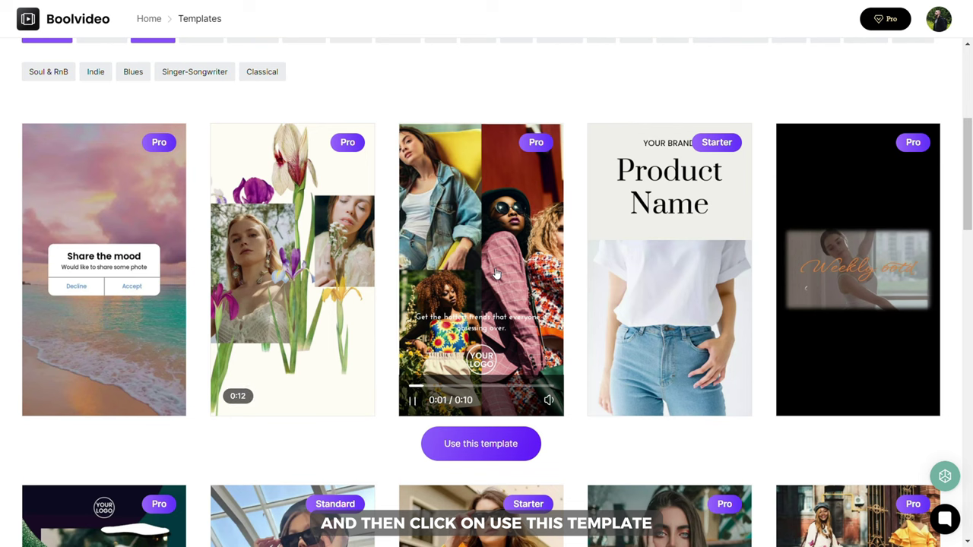
{"action": "left_click", "coordinate": [495, 273]}
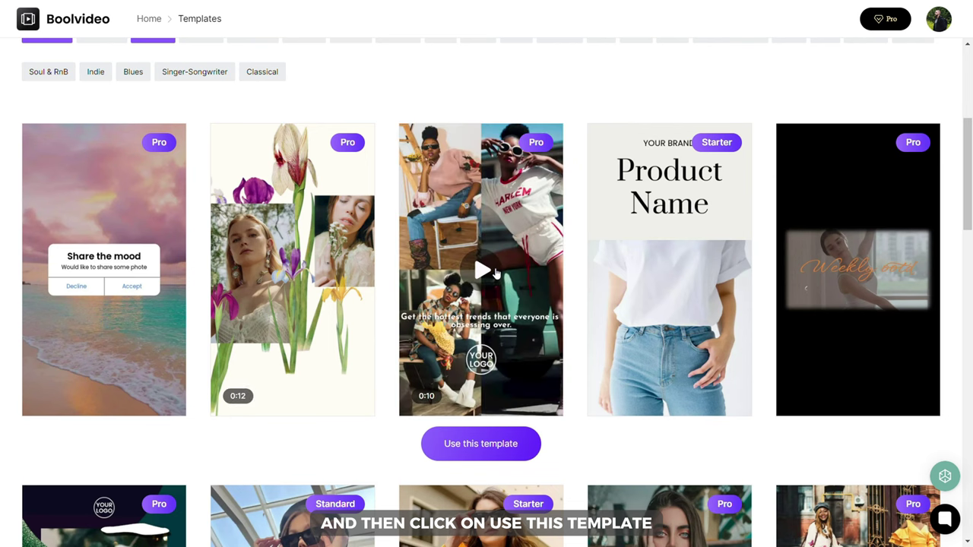
{"action": "scroll", "coordinate": [495, 273], "scroll_direction": "down", "scroll_amount": 10}
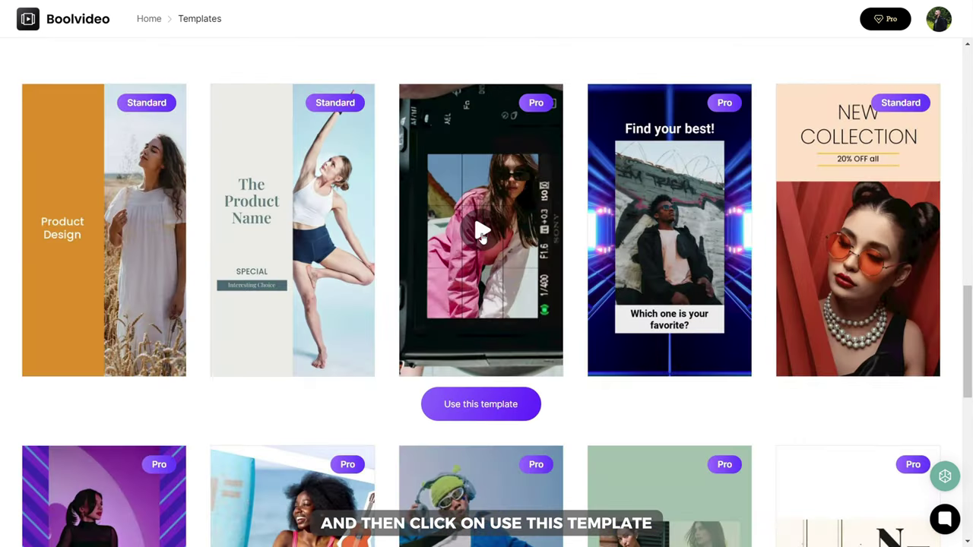
{"action": "left_click", "coordinate": [481, 235]}
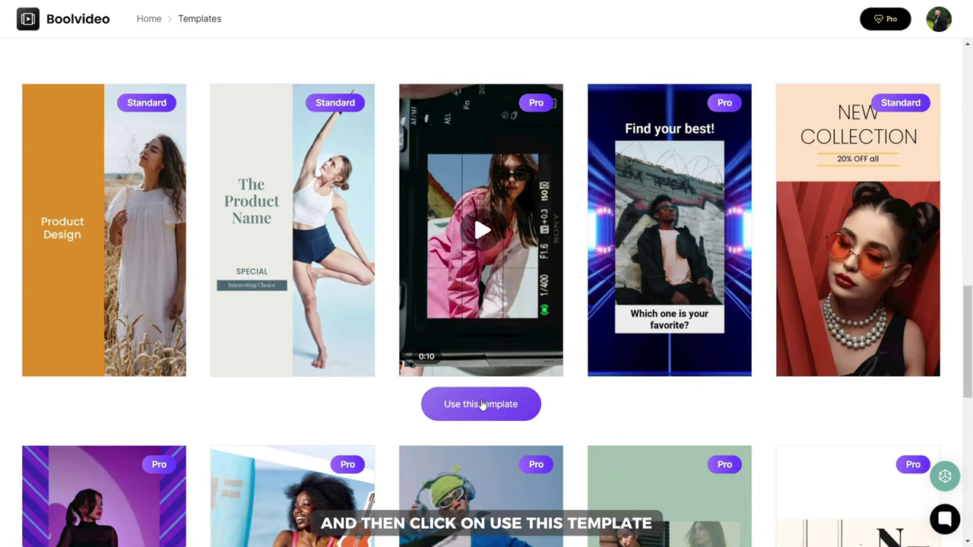
{"action": "left_click", "coordinate": [480, 405]}
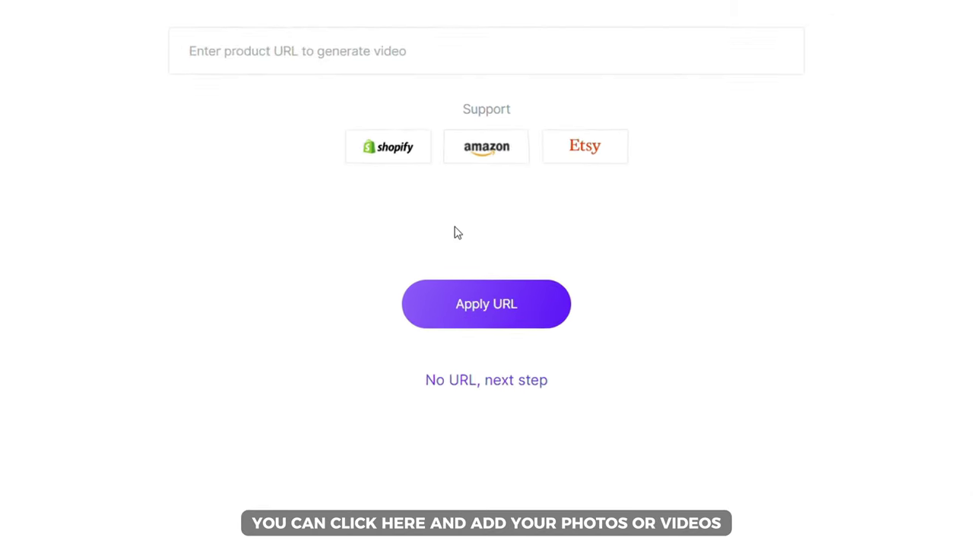
- Skip the product URL and add the five watch photos from the computer as media
{"action": "left_click", "coordinate": [465, 371]}
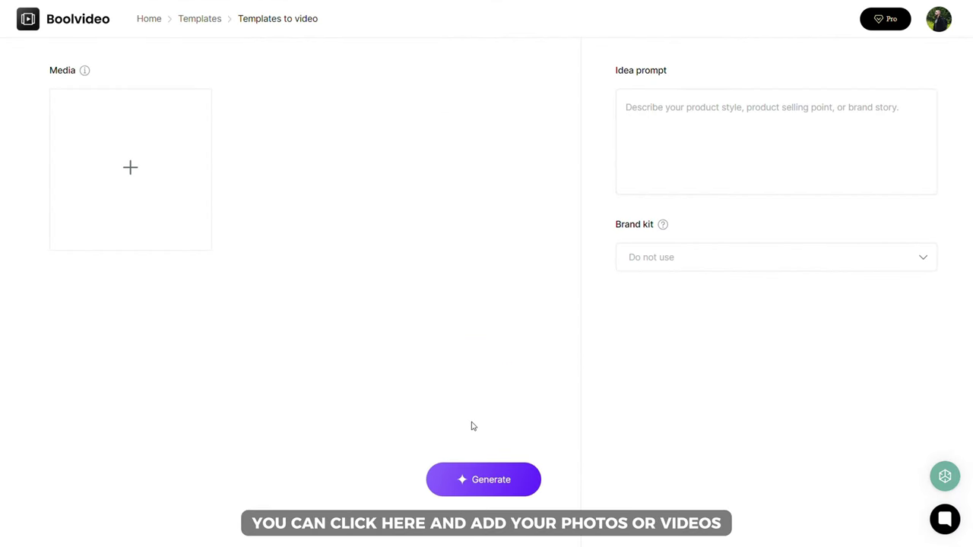
{"action": "left_click", "coordinate": [156, 168]}
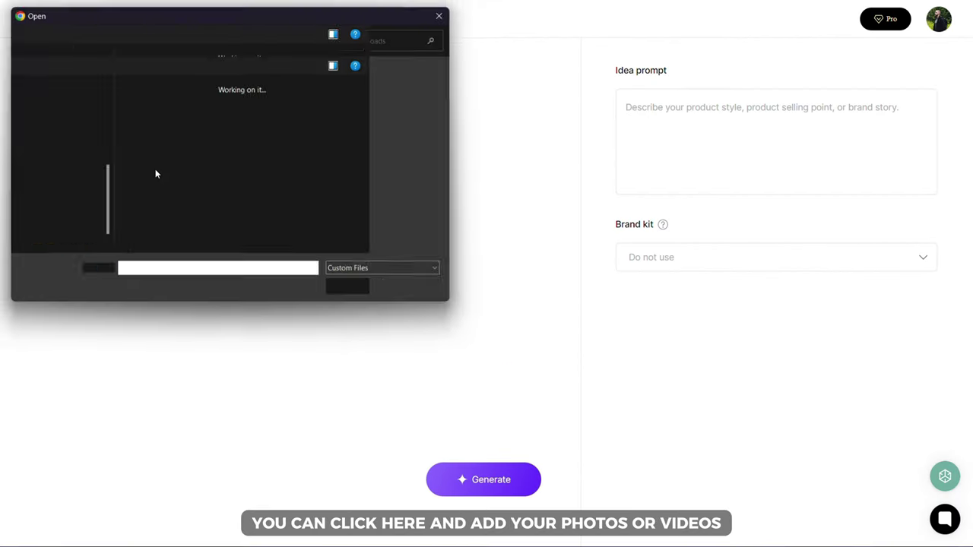
{"action": "mouse_move", "coordinate": [118, 156]}
{"action": "left_mouse_down"}
{"action": "mouse_move", "coordinate": [179, 145]}
{"action": "mouse_move", "coordinate": [429, 139]}
{"action": "mouse_move", "coordinate": [425, 148]}
{"action": "left_mouse_up"}
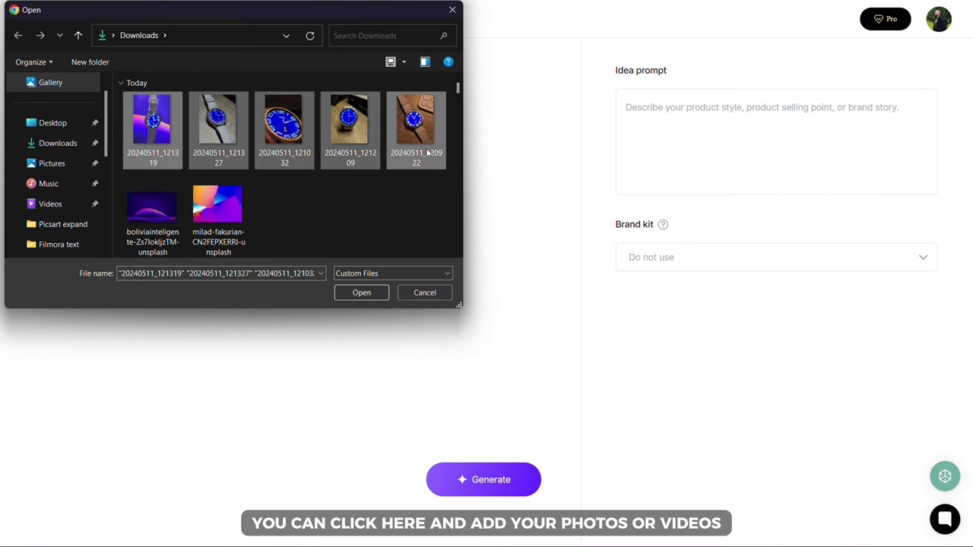
{"action": "left_click", "coordinate": [361, 294]}
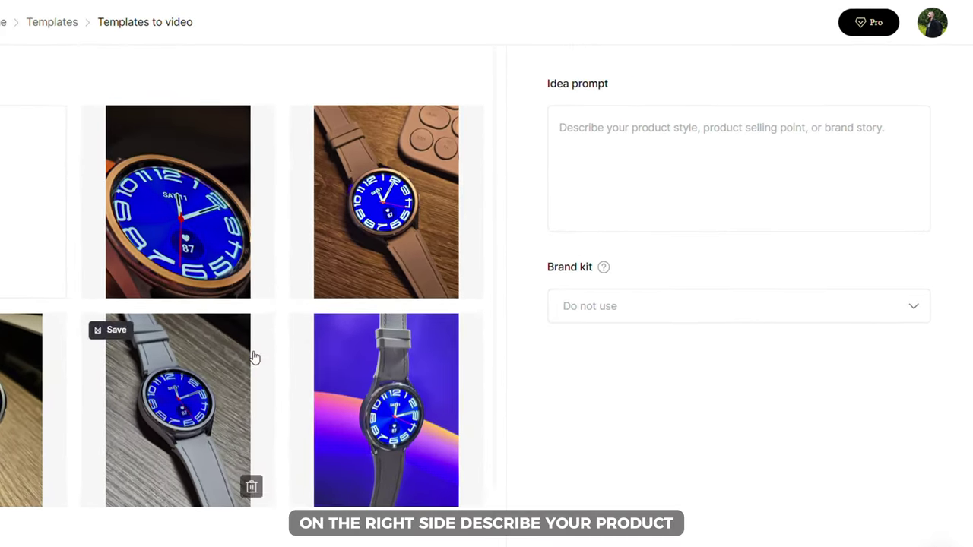
- Enter the idea prompt 'Best smartwatch with awesome features' and choose Sample Brand Kit
{"action": "left_click", "coordinate": [776, 127]}
{"action": "type", "text": "Best smartwatch with awesome features"}
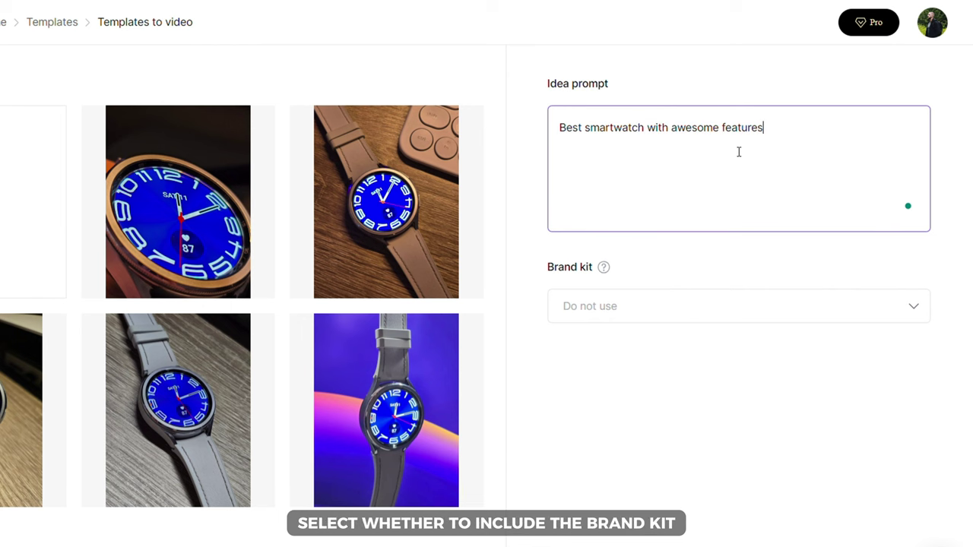
{"action": "left_click", "coordinate": [704, 302]}
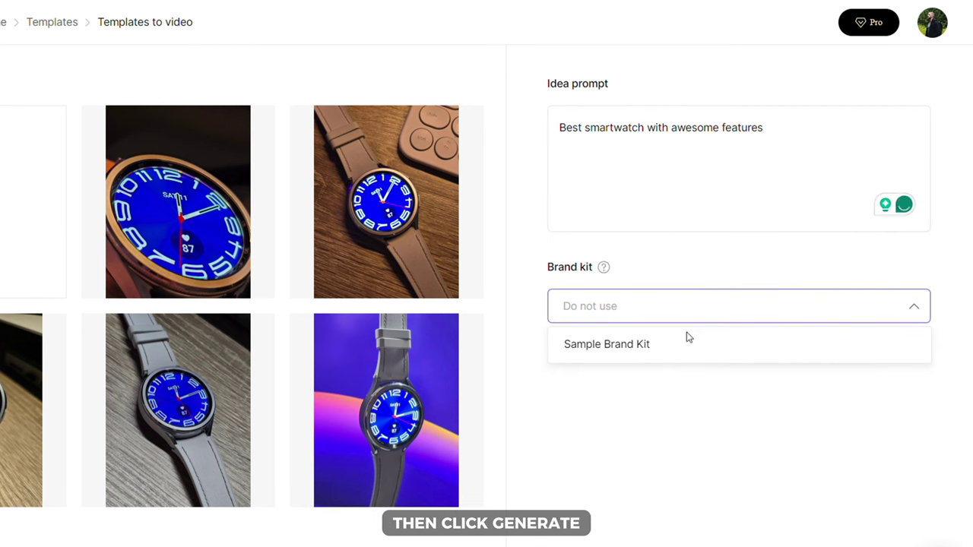
{"action": "left_click", "coordinate": [685, 343]}
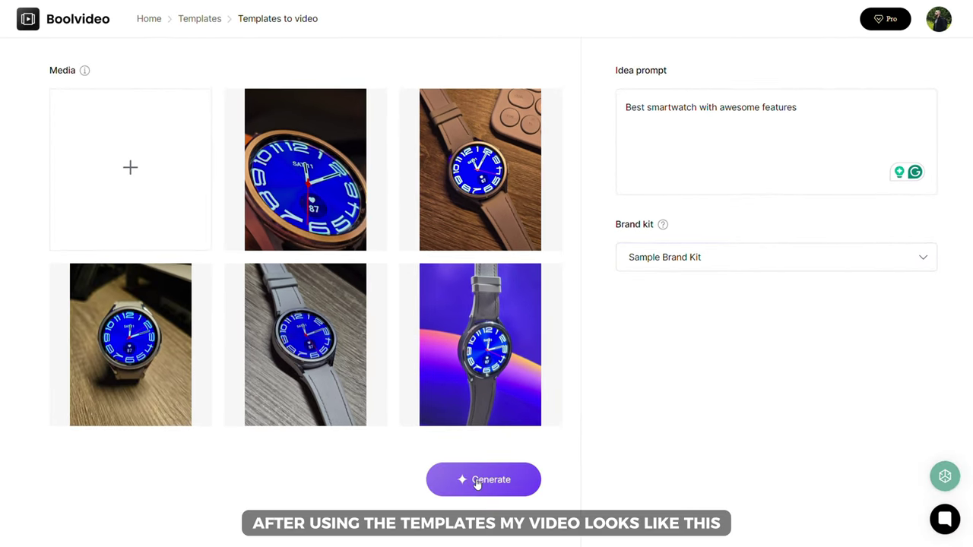
- Generate the template watch video and play its 480P preview
{"action": "left_click", "coordinate": [476, 481]}
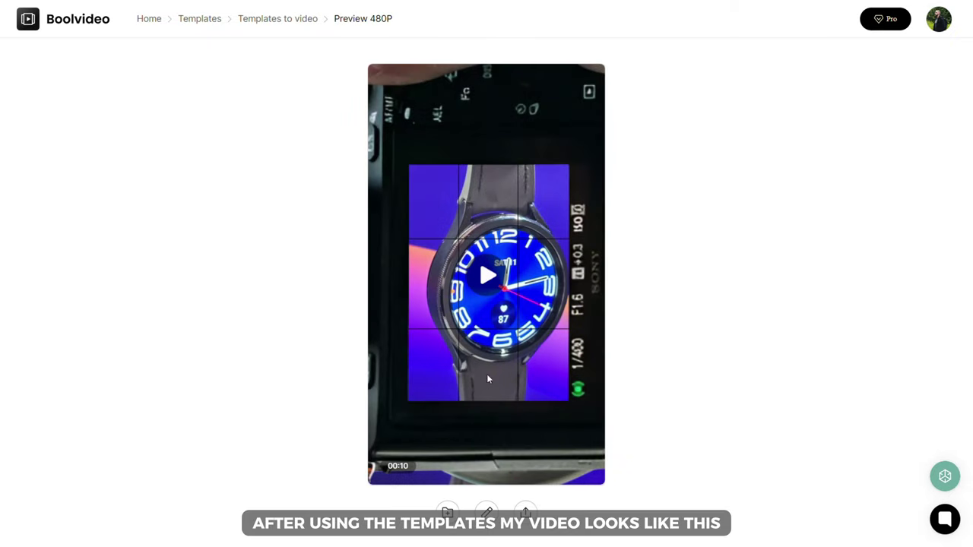
{"action": "left_click", "coordinate": [487, 274]}
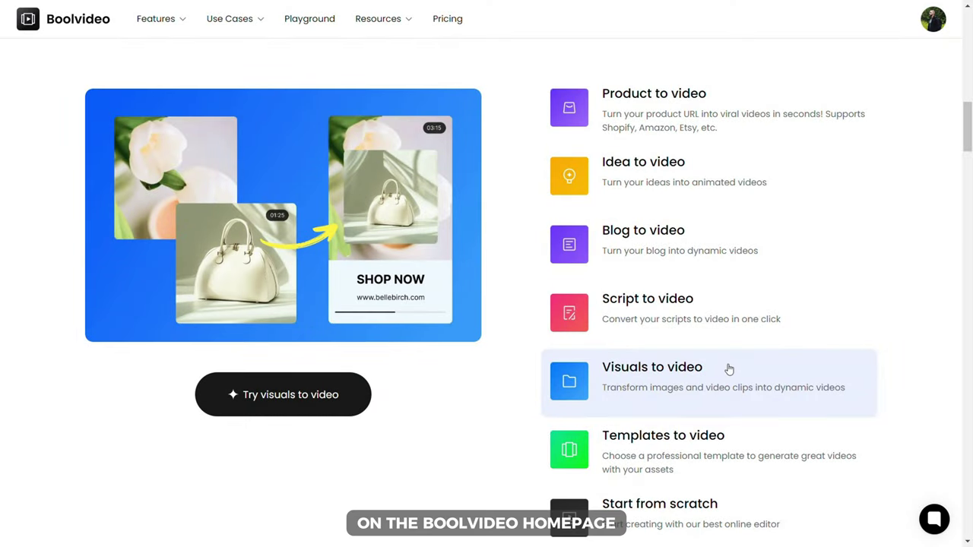
- In Visuals to video, import the laptop photos from the computer
{"action": "left_click", "coordinate": [332, 395]}
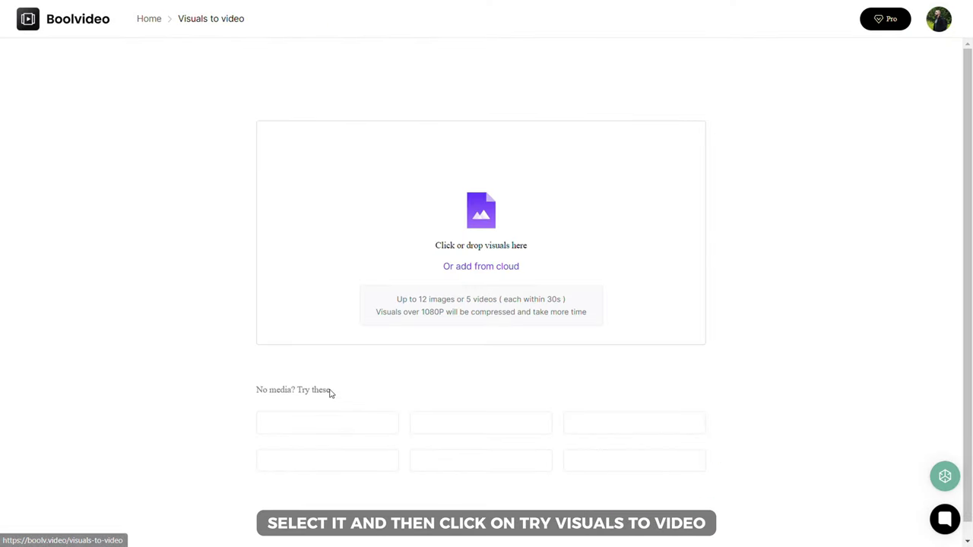
{"action": "left_click", "coordinate": [378, 259]}
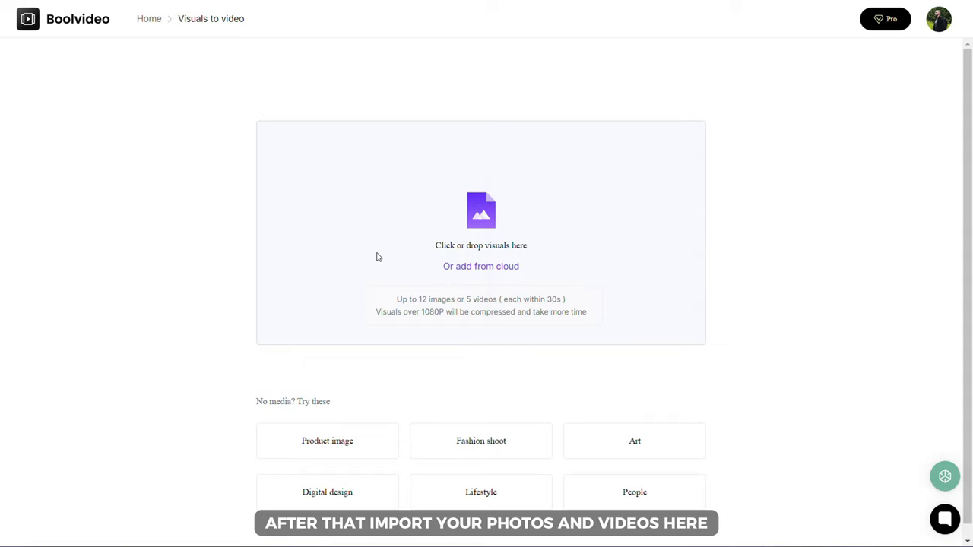
{"action": "scroll", "coordinate": [376, 252], "scroll_direction": "down", "scroll_amount": 5}
{"action": "scroll", "coordinate": [454, 135], "scroll_direction": "up", "scroll_amount": 5}
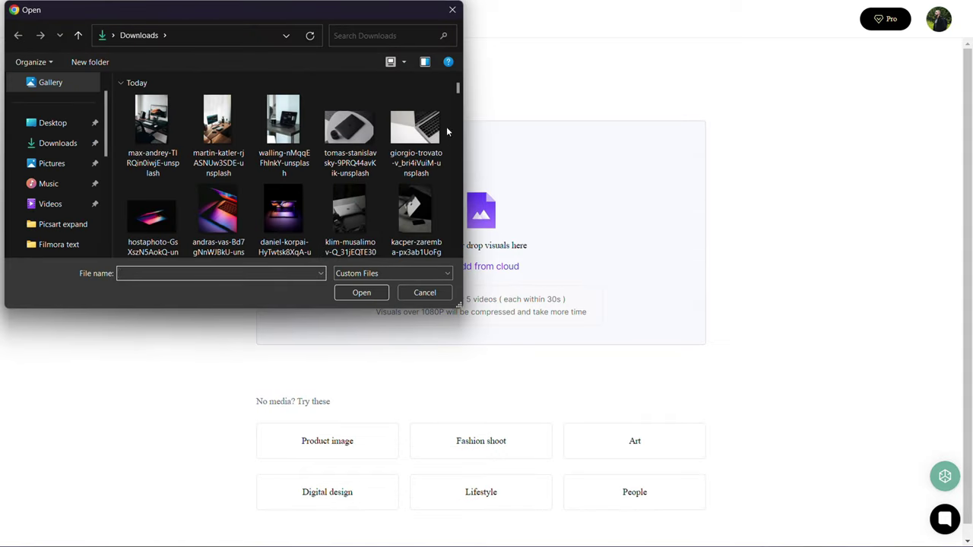
{"action": "left_click", "coordinate": [407, 133]}
{"action": "left_click", "coordinate": [153, 216], "text": "shift"}
{"action": "left_click", "coordinate": [355, 287]}
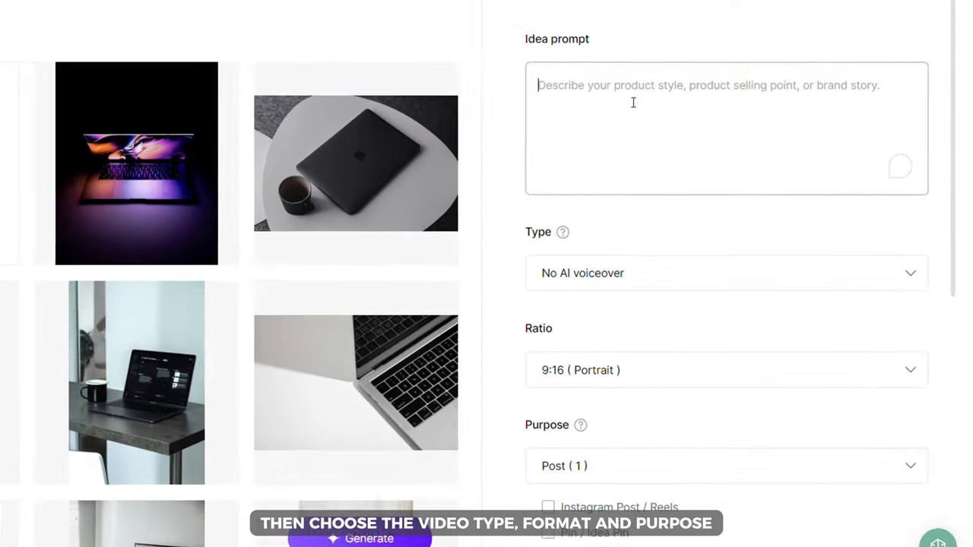
- Paste the MacBook promo text as the idea prompt, keeping No AI voiceover
{"action": "right_click", "coordinate": [633, 103]}
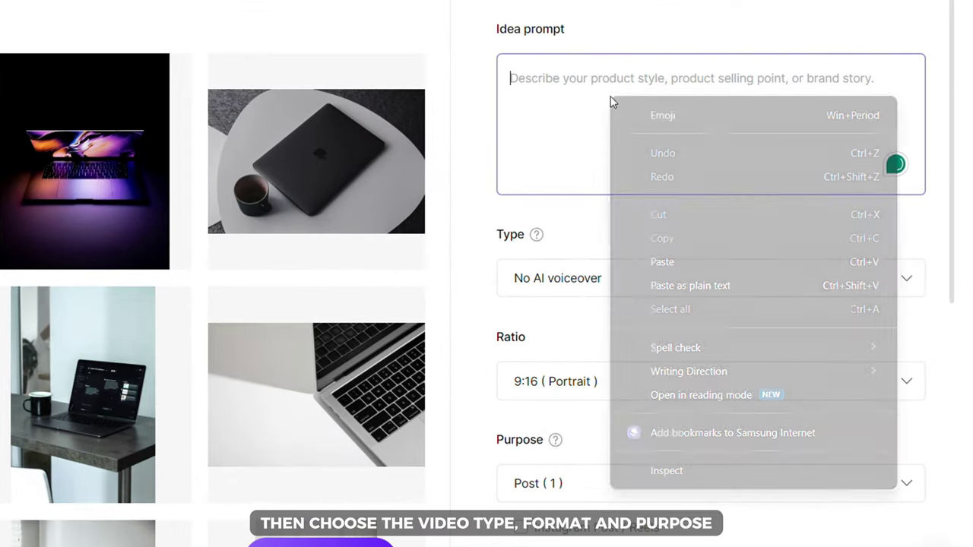
{"action": "left_click", "coordinate": [691, 261]}
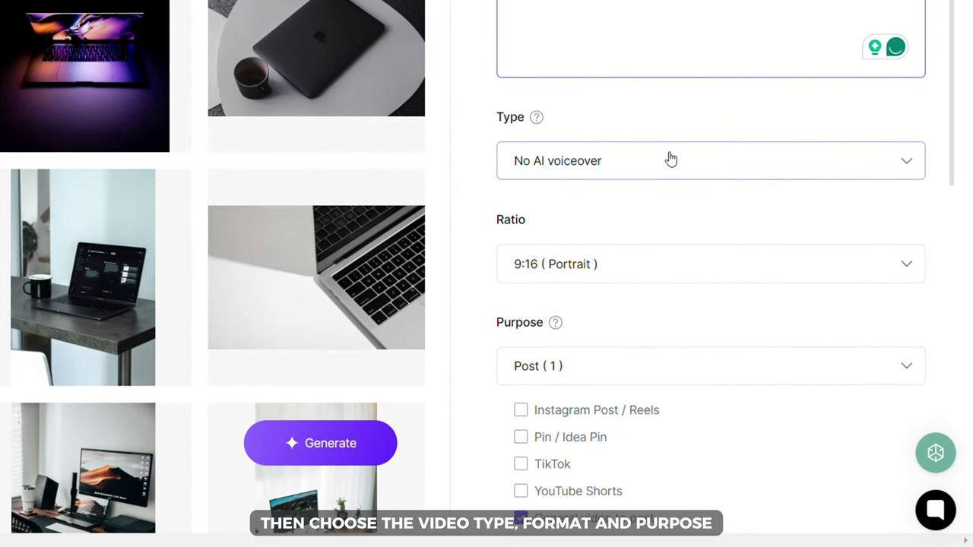
{"action": "left_click", "coordinate": [671, 160]}
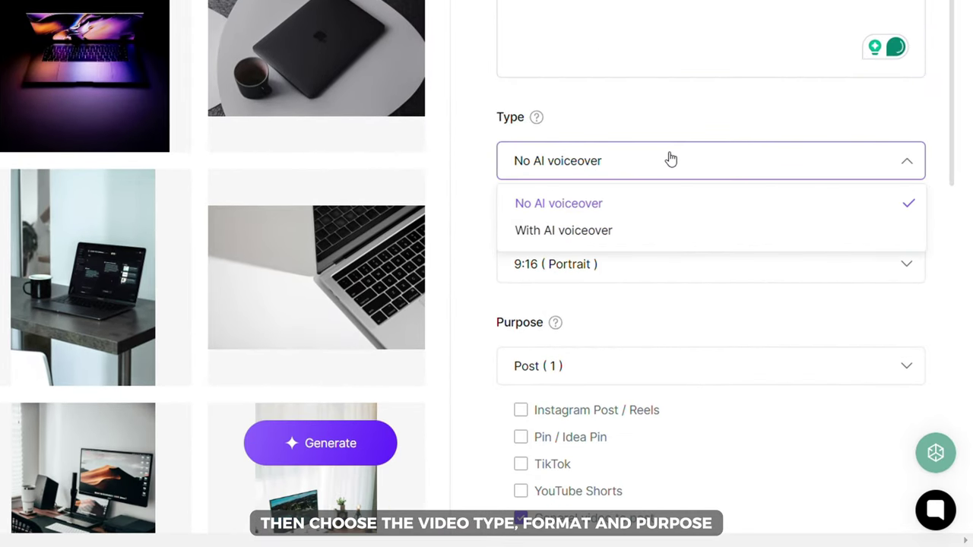
{"action": "left_click", "coordinate": [670, 159]}
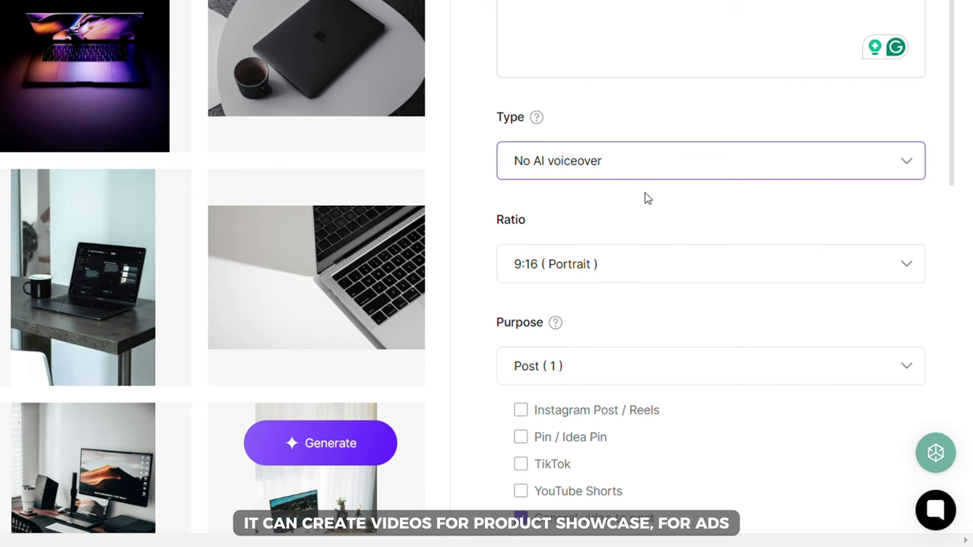
- Keep Post purpose, add Instagram and TikTok, use stock media, and generate the videos
{"action": "scroll", "coordinate": [645, 198], "scroll_direction": "down", "scroll_amount": 1}
{"action": "left_click", "coordinate": [578, 281]}
{"action": "left_click", "coordinate": [579, 281]}
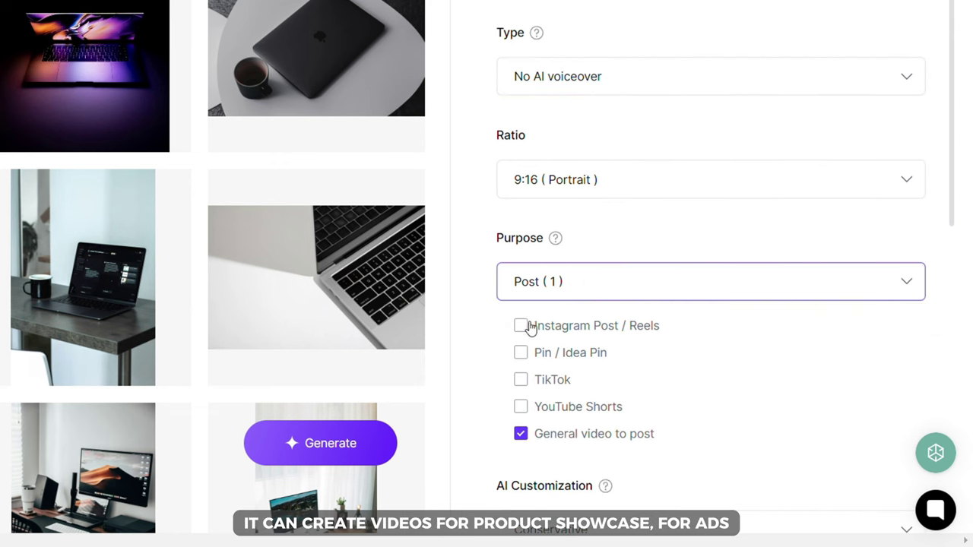
{"action": "left_click", "coordinate": [531, 326]}
{"action": "left_click", "coordinate": [521, 380]}
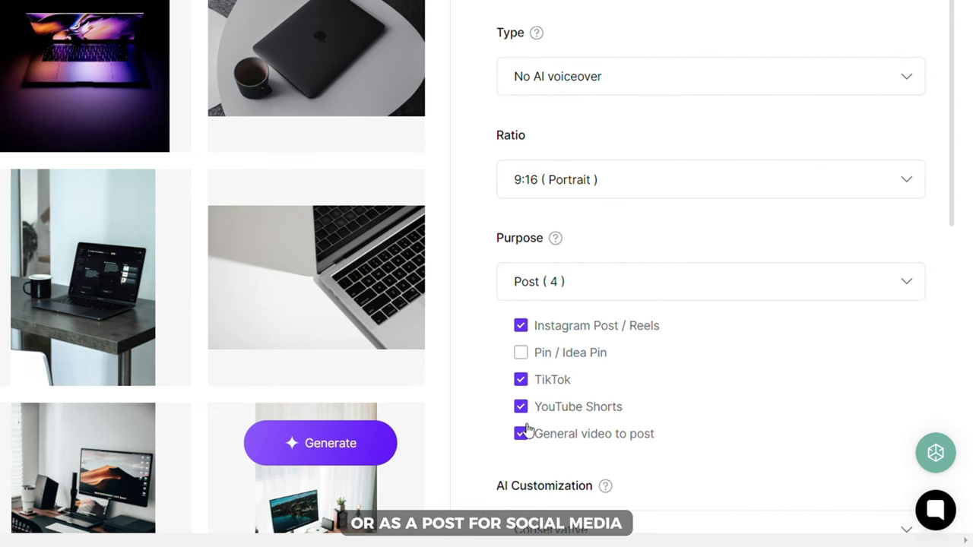
{"action": "scroll", "coordinate": [528, 426], "scroll_direction": "down", "scroll_amount": 2}
{"action": "left_click", "coordinate": [520, 406]}
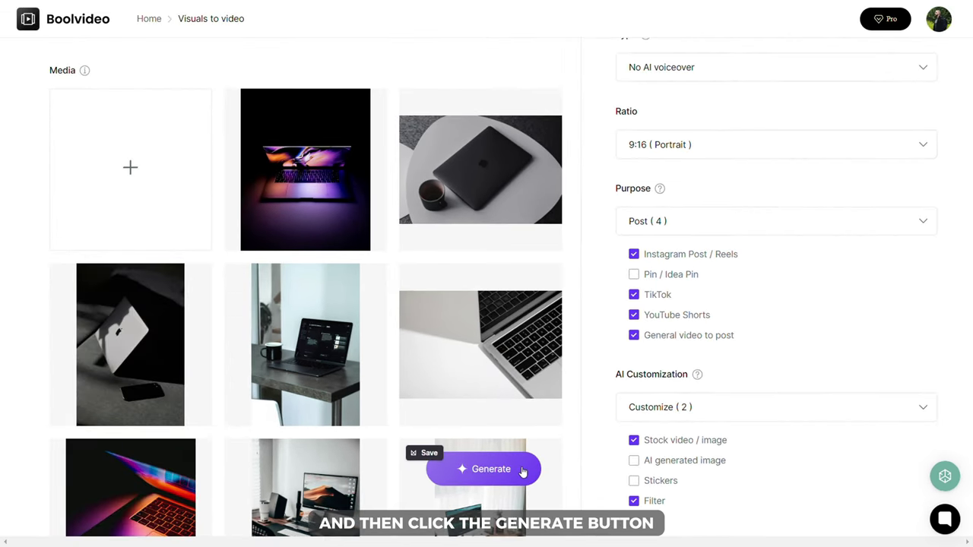
{"action": "left_click", "coordinate": [522, 472]}
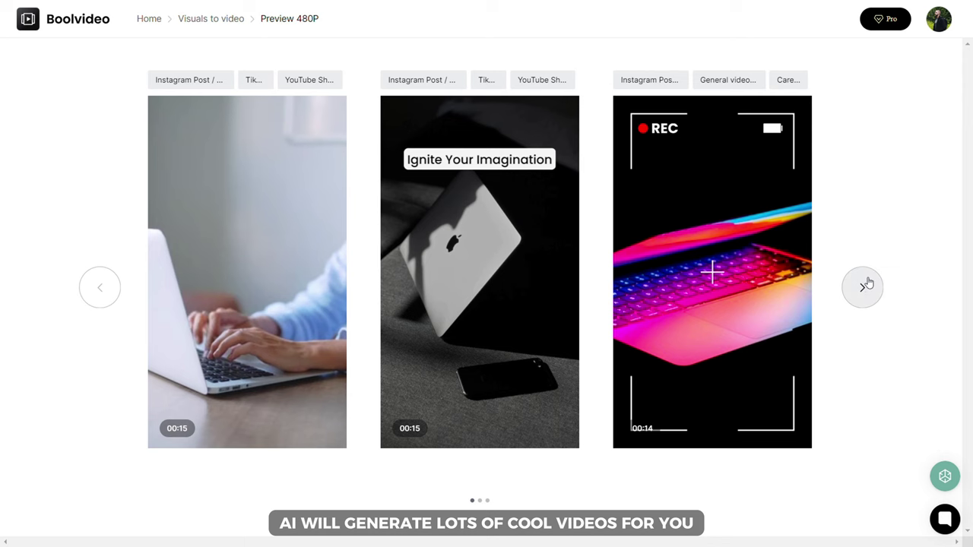
- Browse more generated videos, then select and copy the Picsart 2024 design-trends post's URL
{"action": "left_click", "coordinate": [863, 286]}
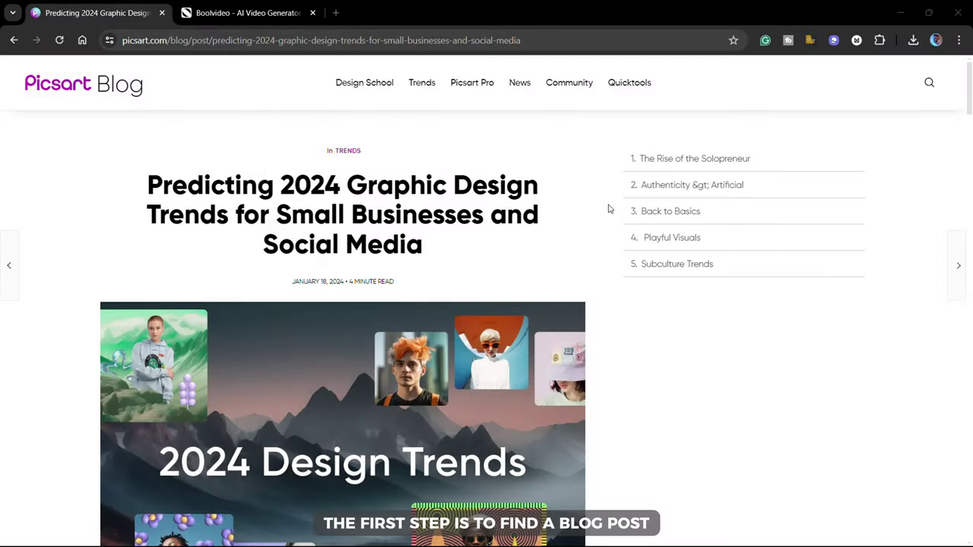
{"action": "scroll", "coordinate": [608, 208], "scroll_direction": "down", "scroll_amount": 5}
{"action": "scroll", "coordinate": [608, 208], "scroll_direction": "down", "scroll_amount": 15}
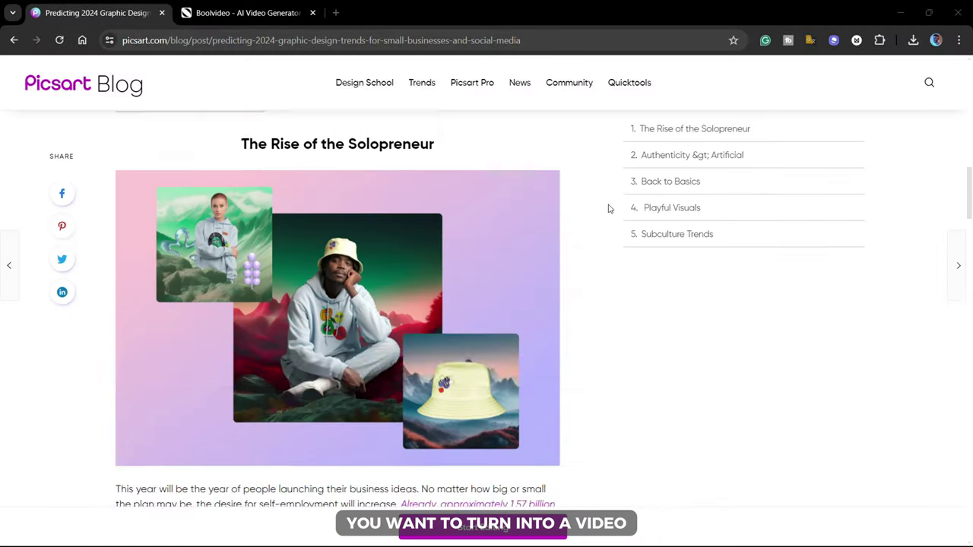
{"action": "scroll", "coordinate": [608, 208], "scroll_direction": "down", "scroll_amount": 2}
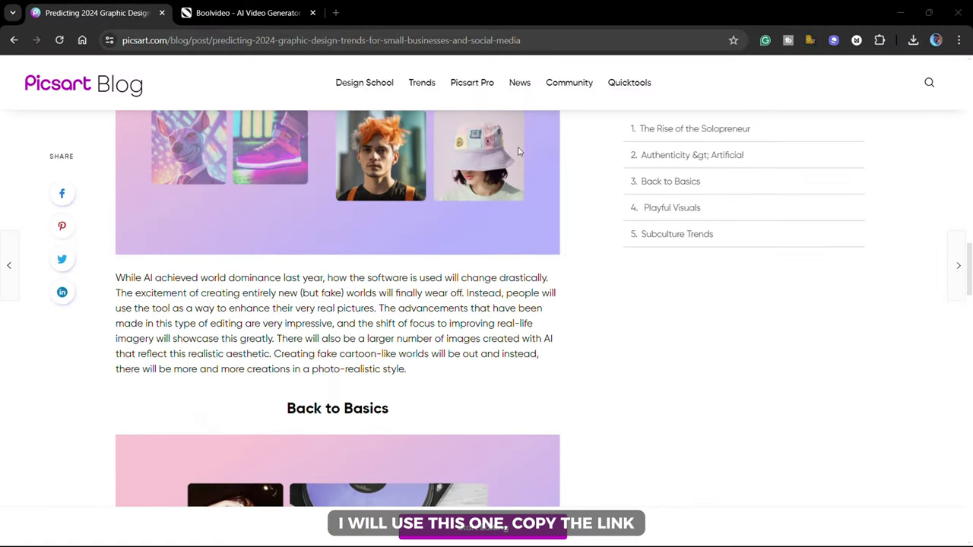
{"action": "left_click", "coordinate": [327, 41]}
{"action": "right_click", "coordinate": [324, 42]}
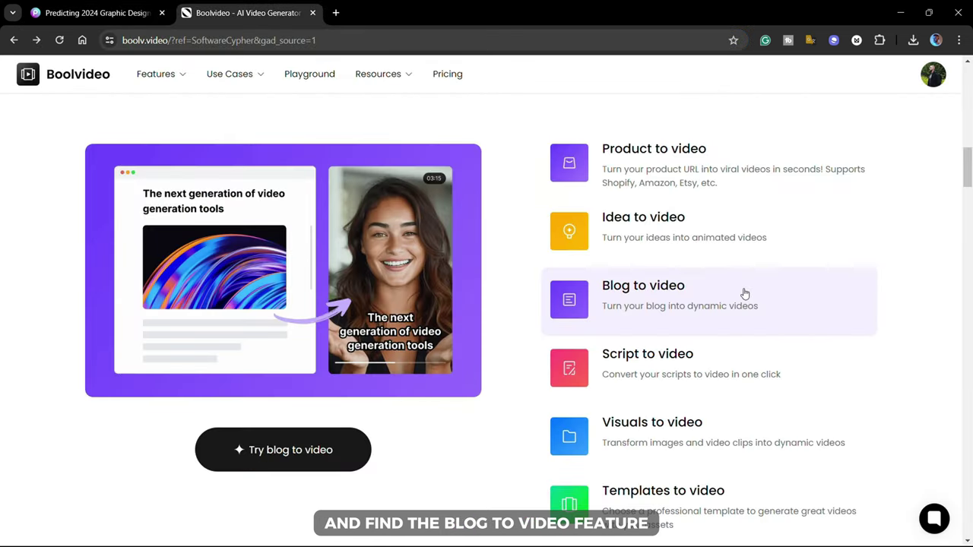
- Paste the Picsart blog link into Blog to video and generate a 1.5-minute video
{"action": "left_click", "coordinate": [332, 460]}
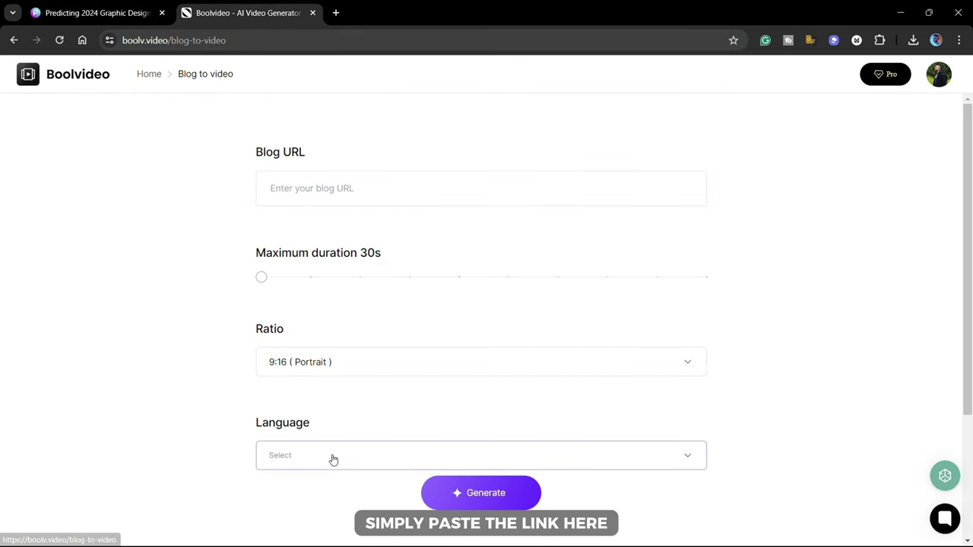
{"action": "left_click", "coordinate": [337, 187]}
{"action": "right_click", "coordinate": [337, 189]}
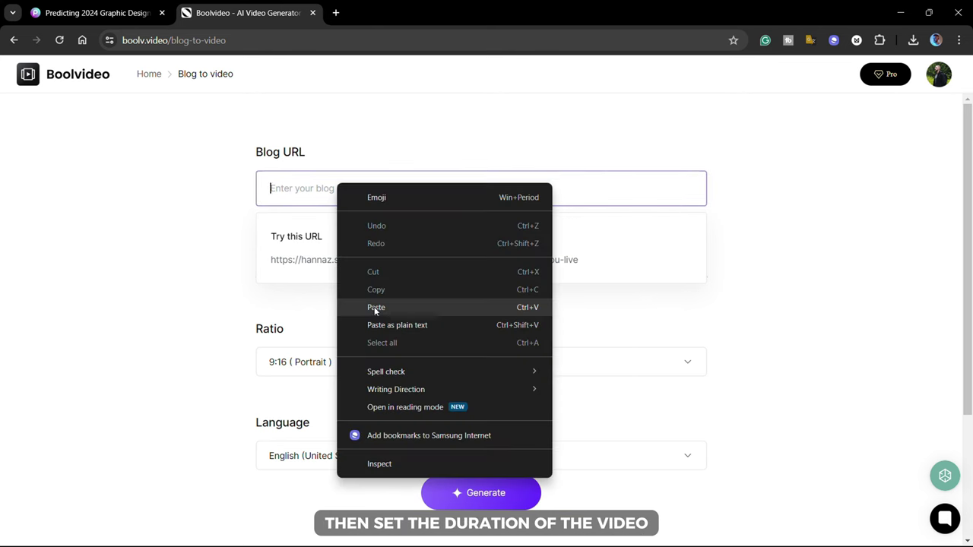
{"action": "left_click", "coordinate": [370, 308]}
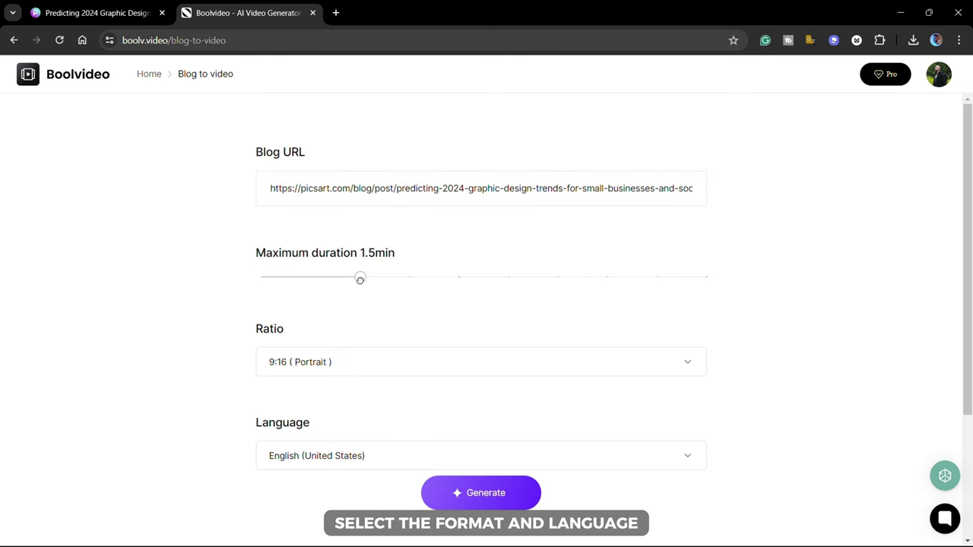
{"action": "scroll", "coordinate": [352, 342], "scroll_direction": "down", "scroll_amount": 2}
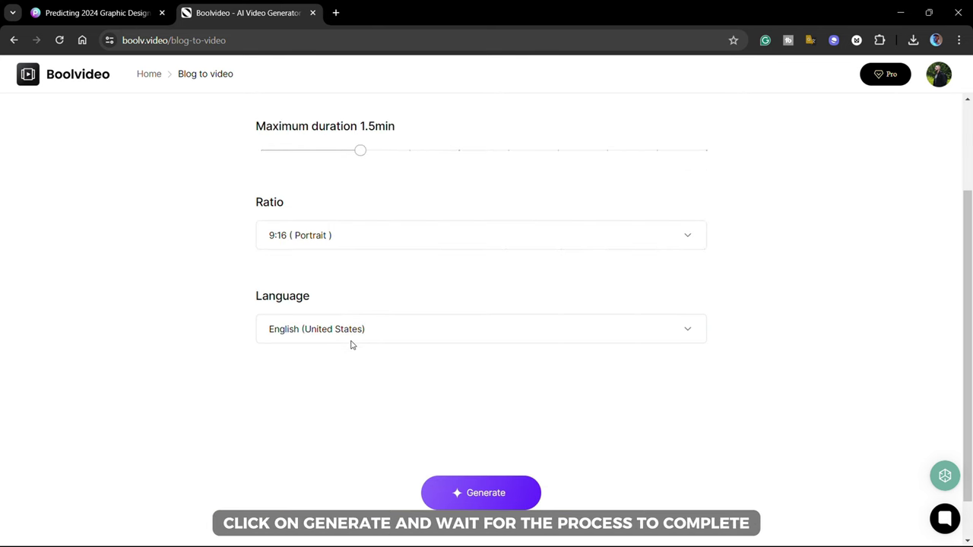
{"action": "left_click", "coordinate": [437, 485]}
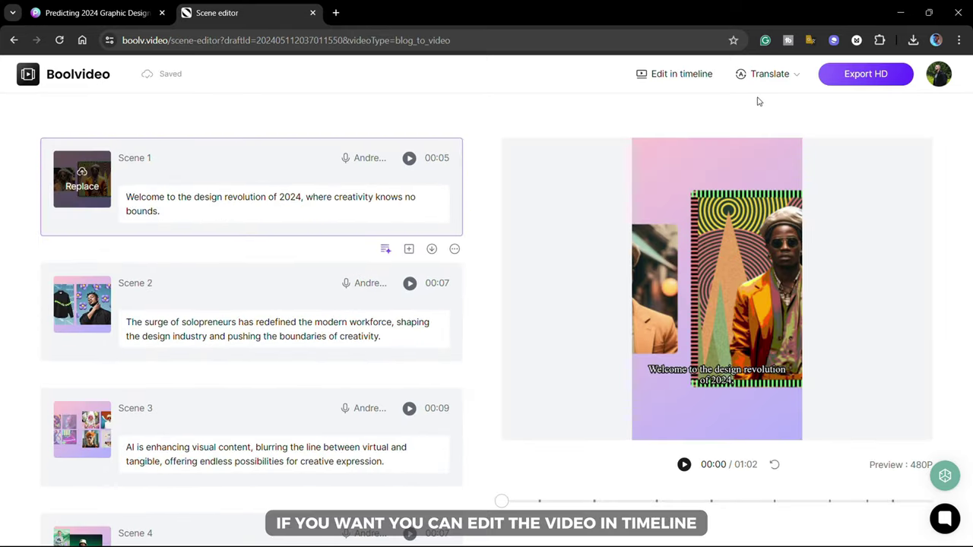
- Scroll through the Translate language list for the 1:02 blog-based video
{"action": "left_click", "coordinate": [768, 76]}
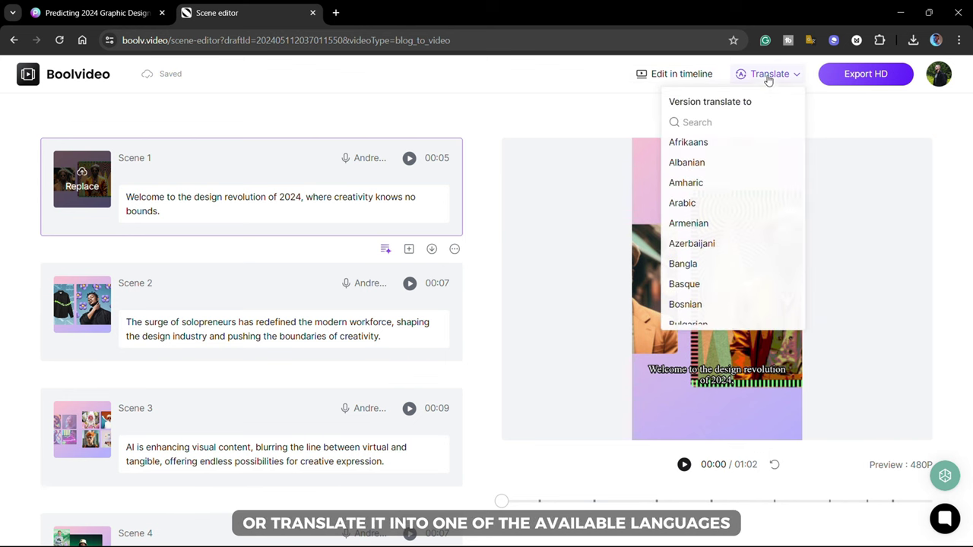
{"action": "scroll", "coordinate": [737, 195], "scroll_direction": "down", "scroll_amount": 6}
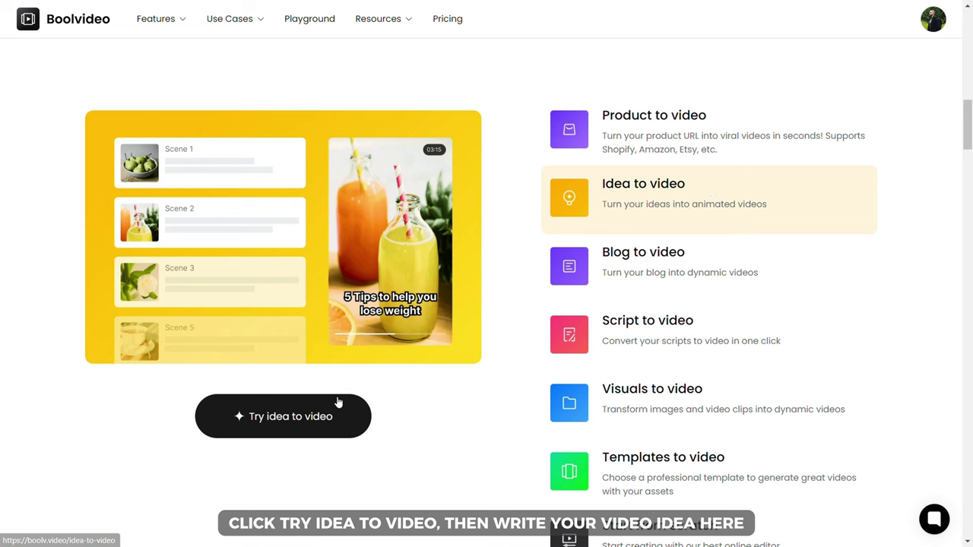
- Generate a video from the idea '5 tricks to make videos look cinematic' and play the 0:51 result
{"action": "left_click", "coordinate": [331, 407]}
{"action": "left_click", "coordinate": [337, 141]}
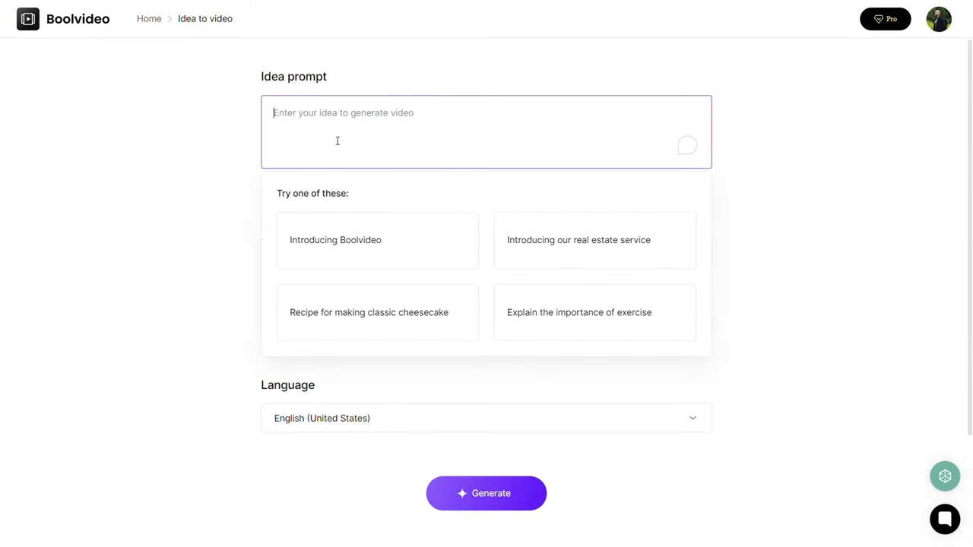
{"action": "type", "text": "5 tricks to make vi"}
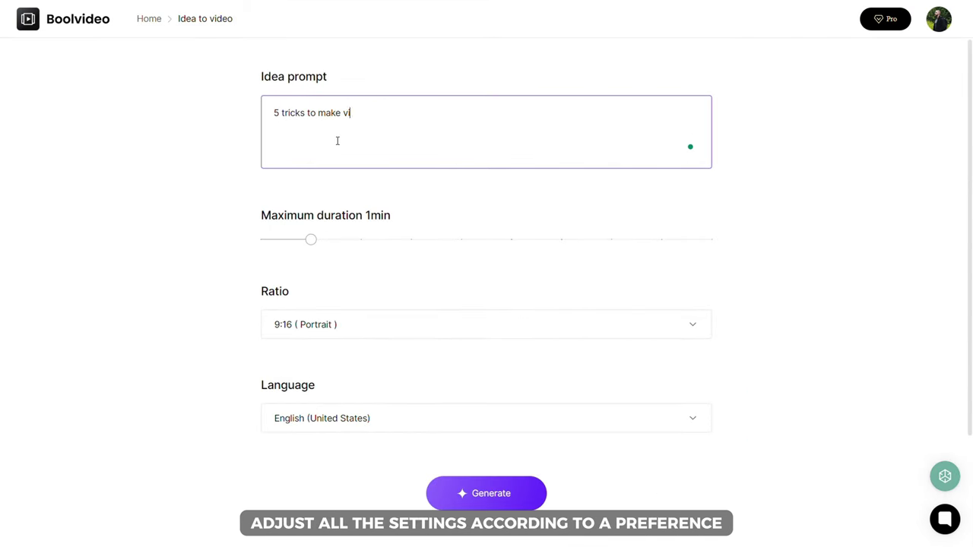
{"action": "type", "text": "deos look cinematic"}
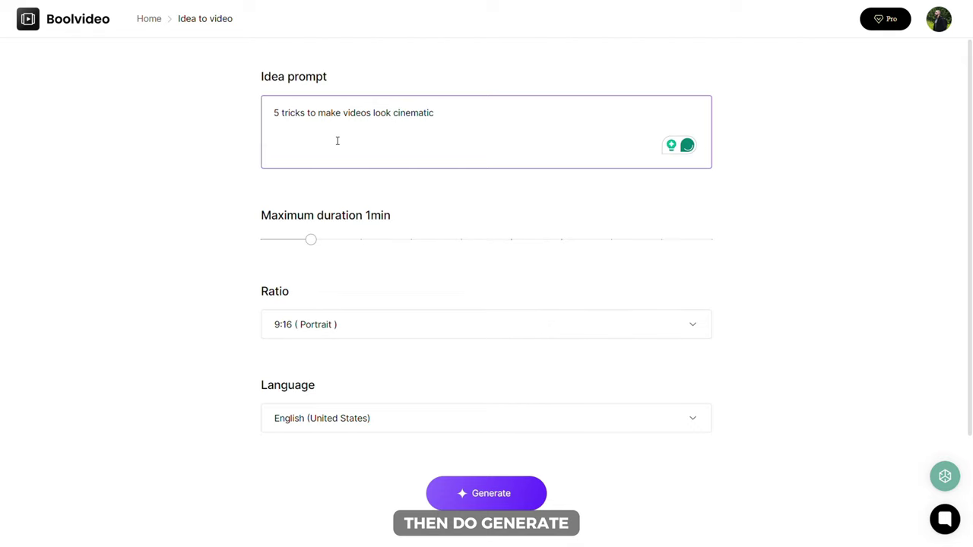
{"action": "left_click", "coordinate": [459, 493]}
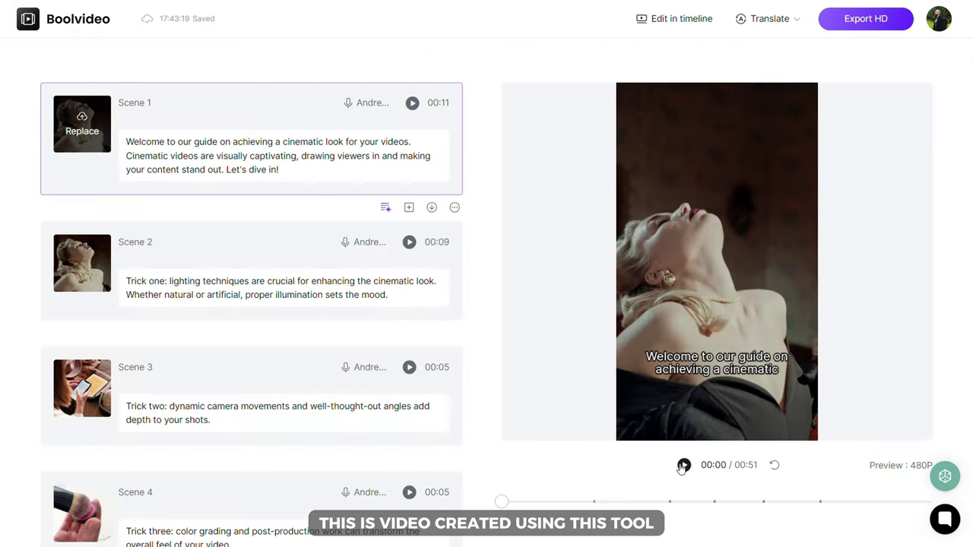
{"action": "left_click", "coordinate": [684, 465]}
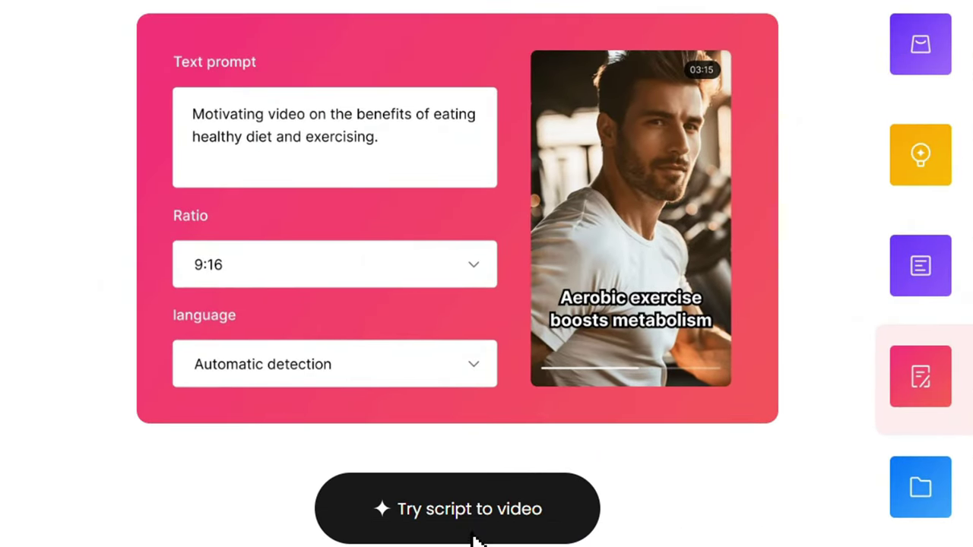
- Generate a 0:32 portrait video from the suggested script on habits that improve sleep health
{"action": "left_click", "coordinate": [476, 502]}
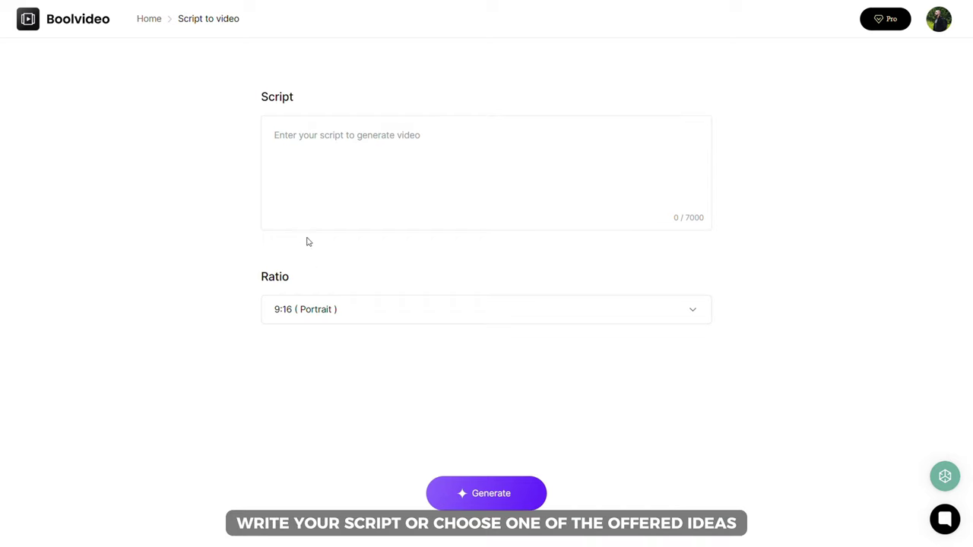
{"action": "left_click", "coordinate": [315, 185]}
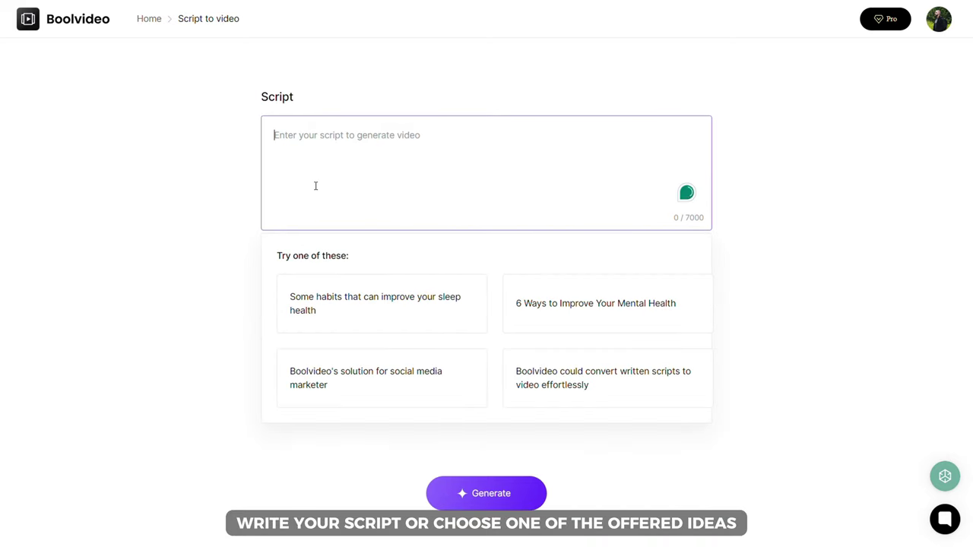
{"action": "left_click", "coordinate": [349, 311]}
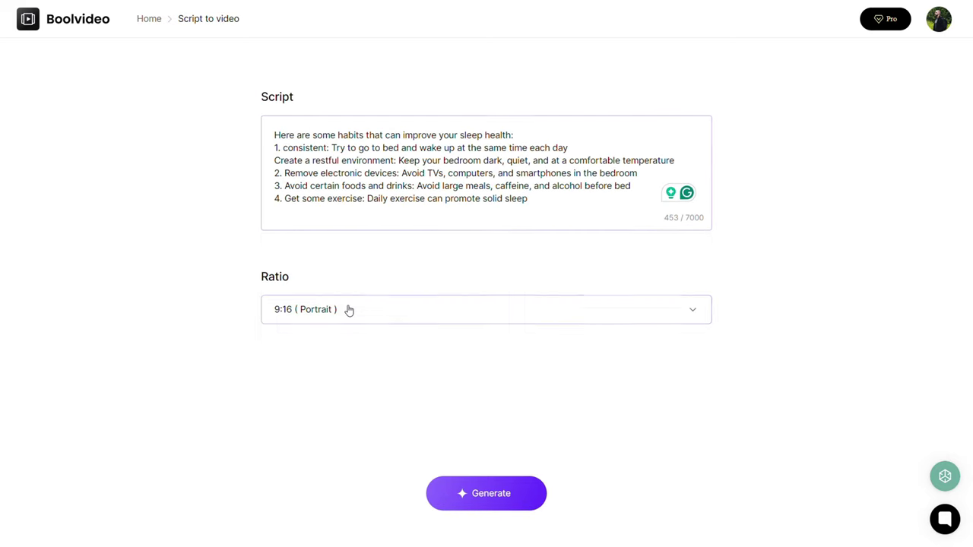
{"action": "left_click", "coordinate": [470, 491]}
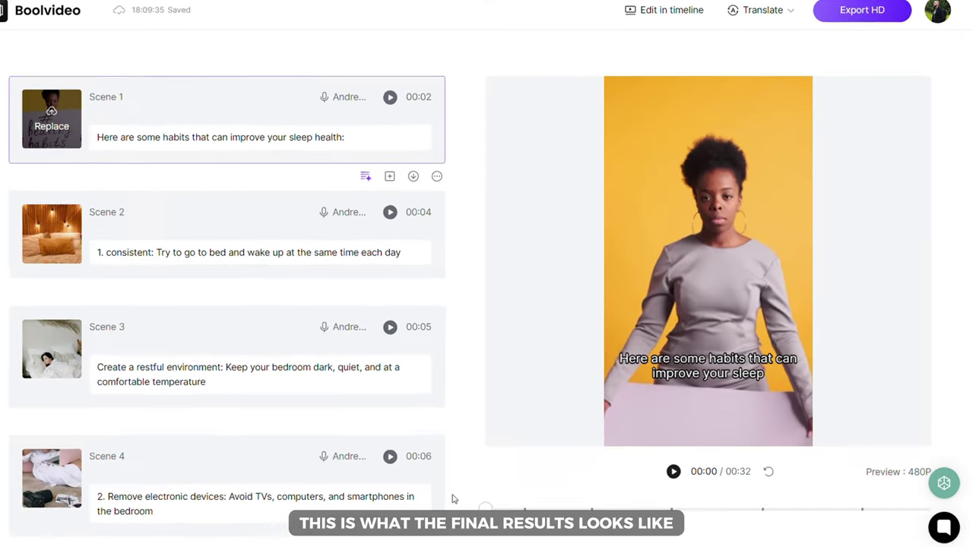
- Play the 0:32 sleep-habits video from its opening presenter scene
{"action": "left_click", "coordinate": [628, 501]}
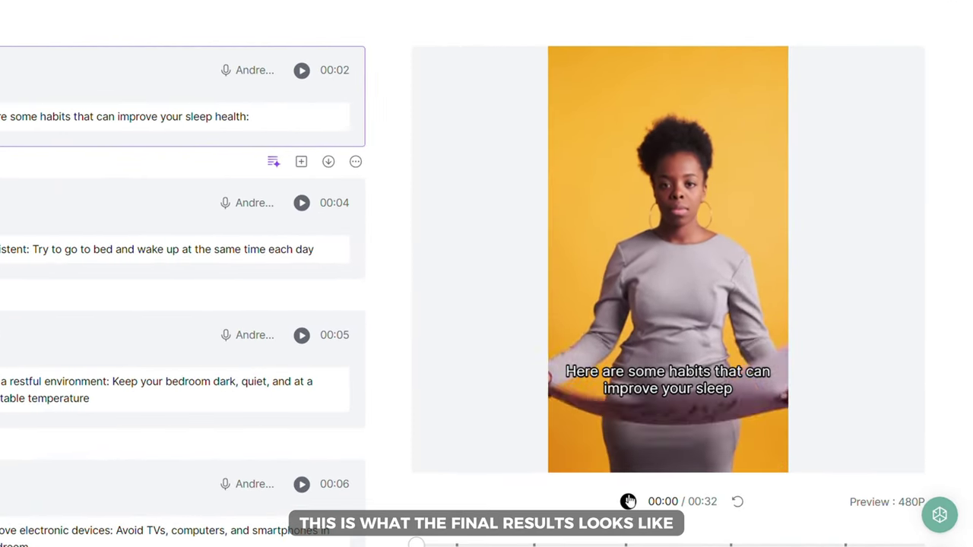